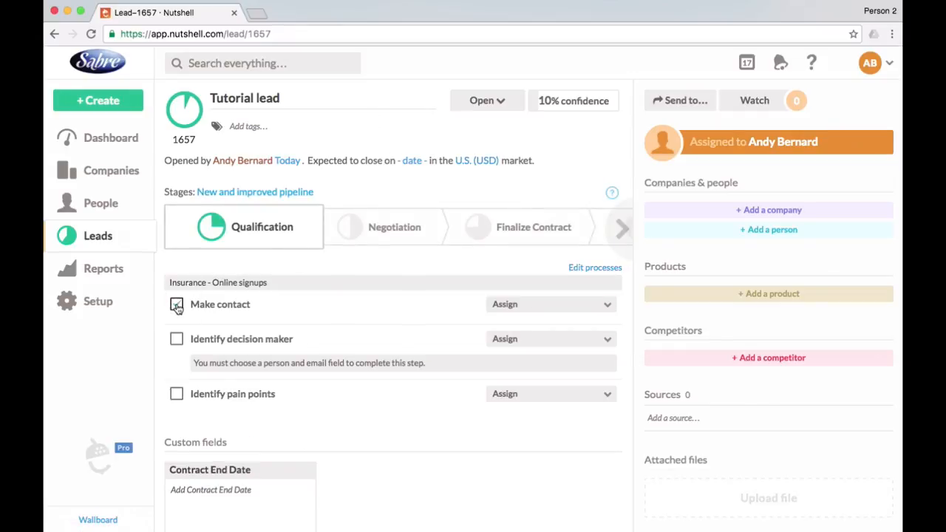
Complete the lead's Make contact step and try to complete Identify decision maker.
left_click(177, 305)
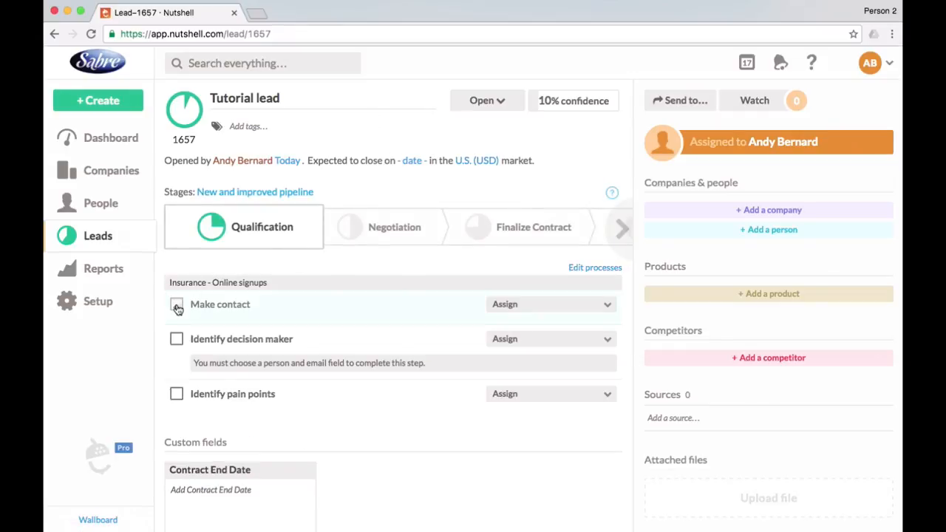
left_click(176, 350)
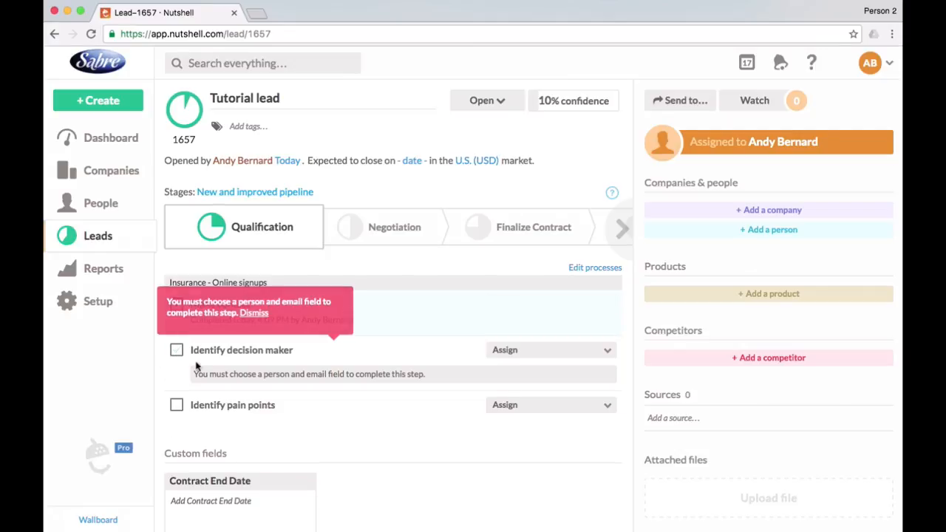
left_click(255, 312)
Attach an existing person to the lead and add the contact's email address to their record.
left_click(749, 229)
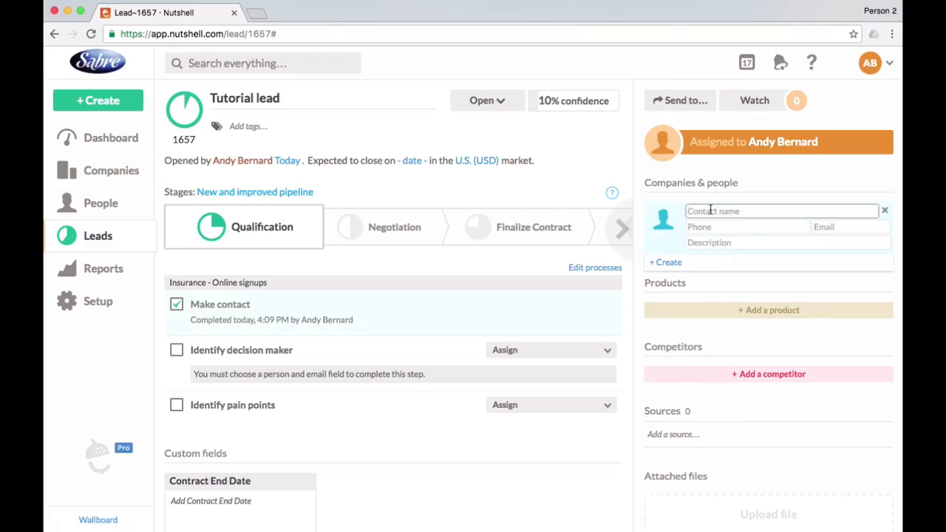
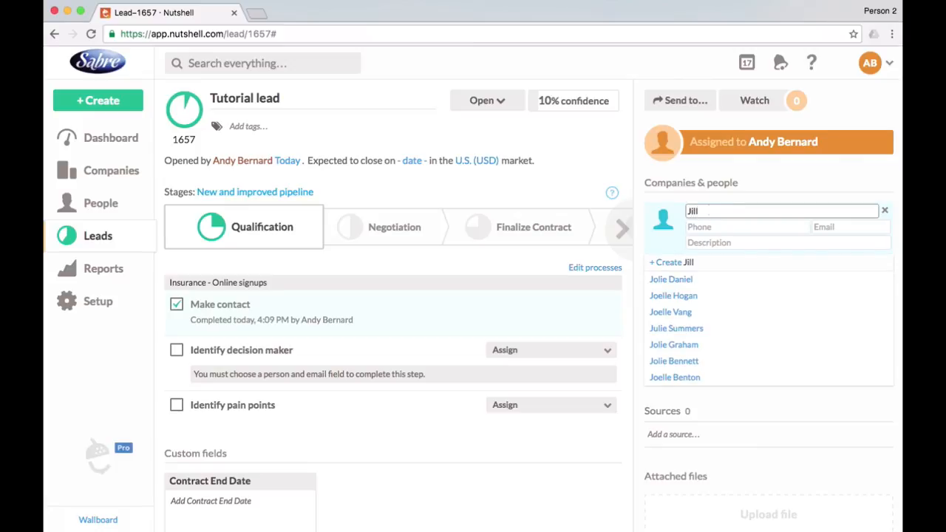
left_click(689, 280)
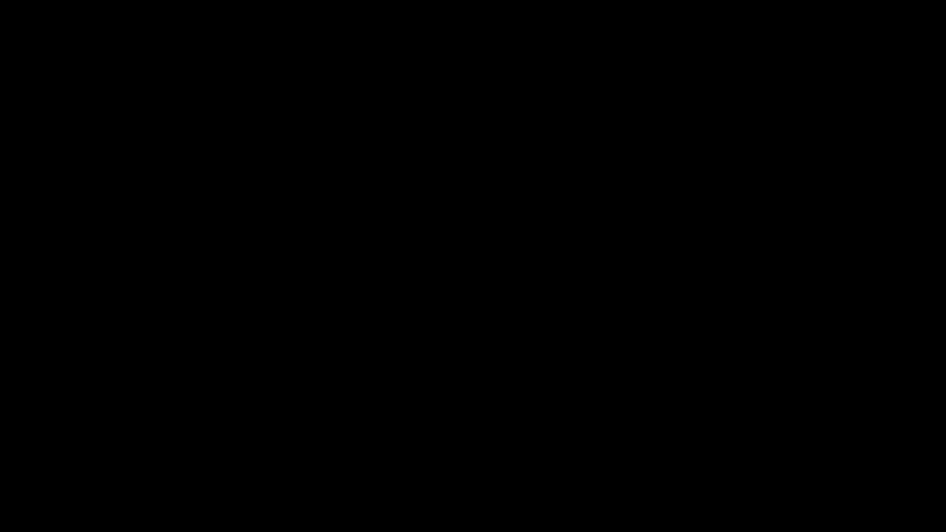
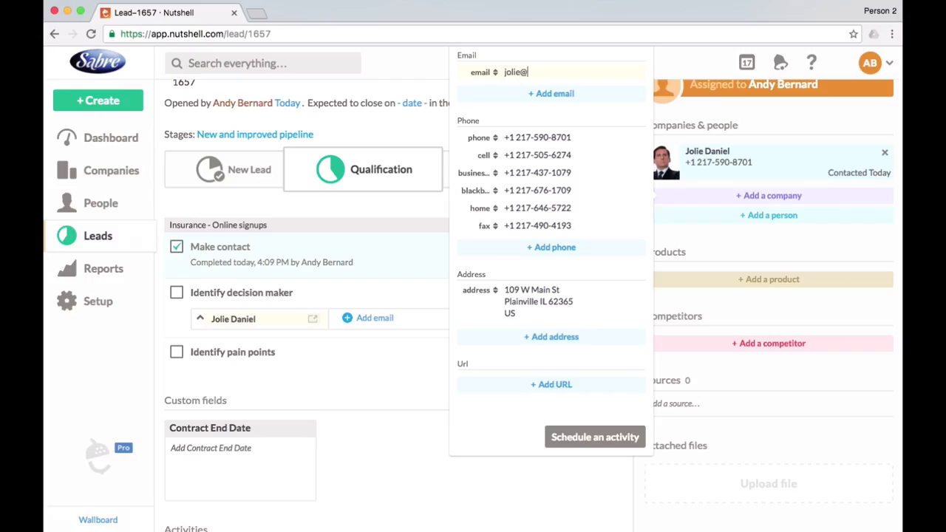
key("Return")
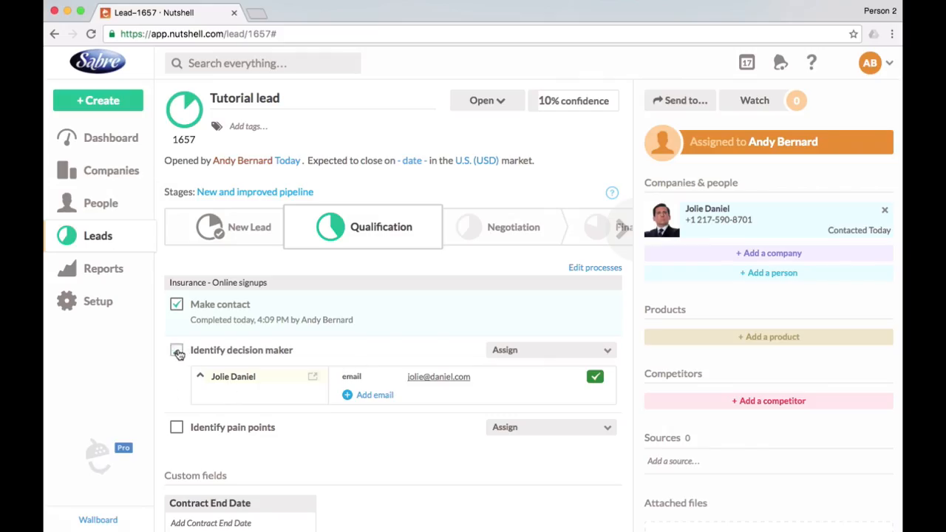
Complete the Identify decision maker and Identify pain points steps of the Qualification stage.
left_click(177, 352)
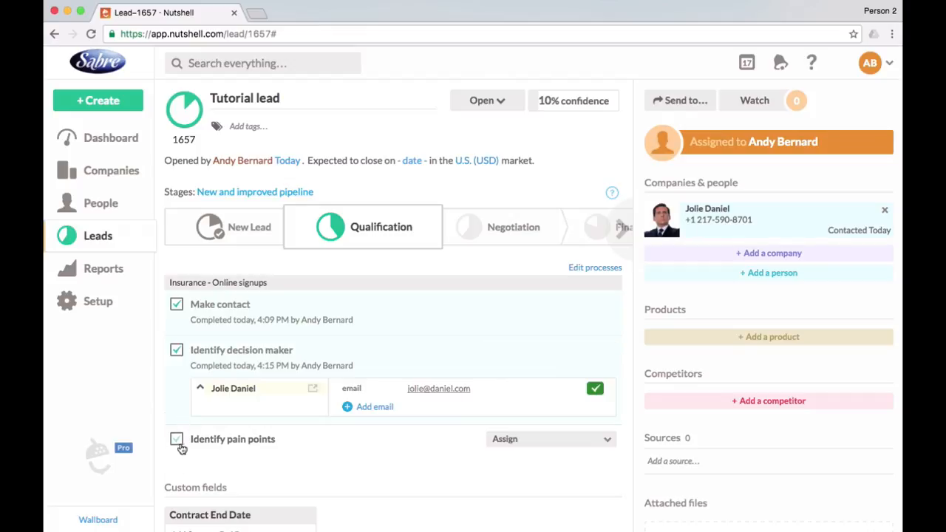
left_click(177, 441)
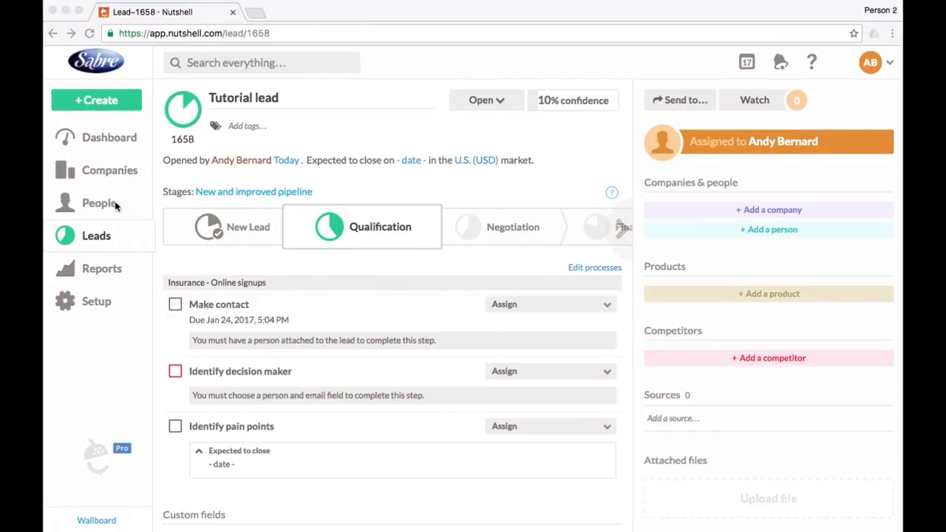
Complete the dashboard to-dos Meet for signing and Jones Apparel Group's Prepare proposal, and confirm the action on Liberty Global's Prepare proposal.
left_click(109, 140)
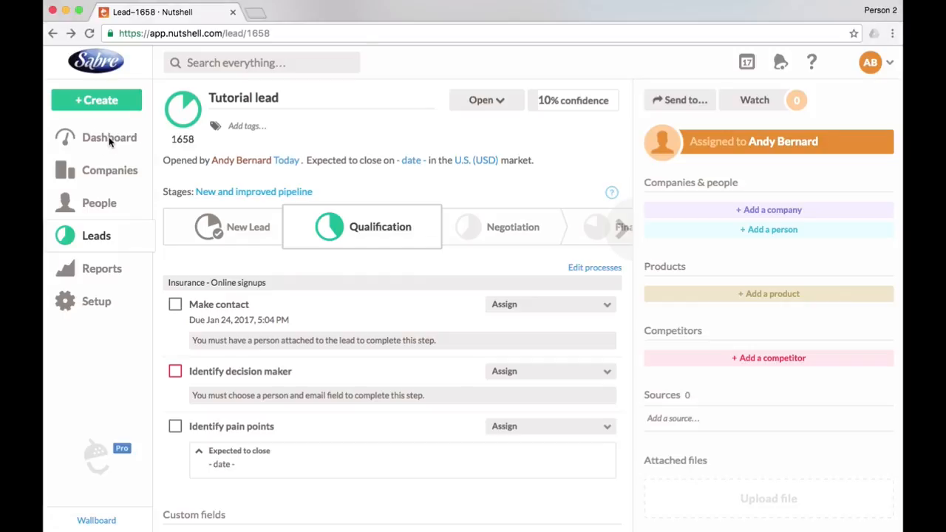
left_click(109, 141)
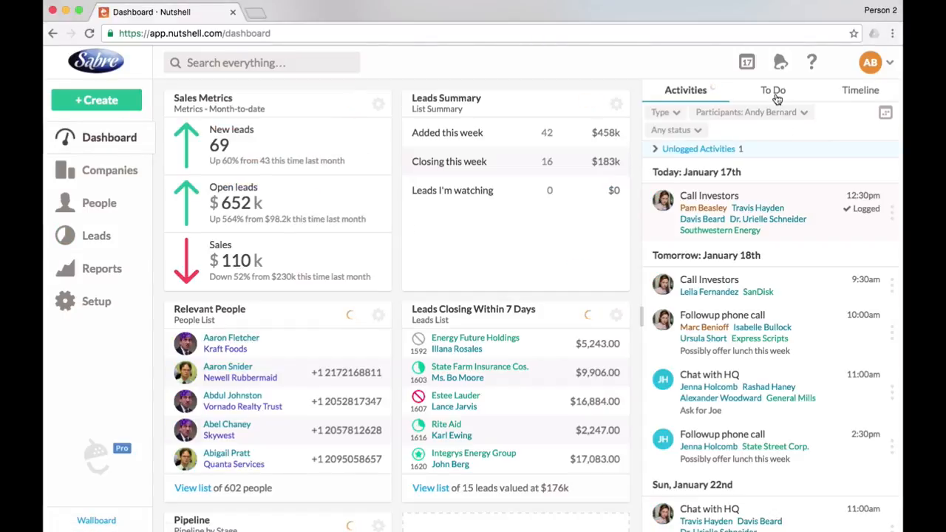
left_click(774, 95)
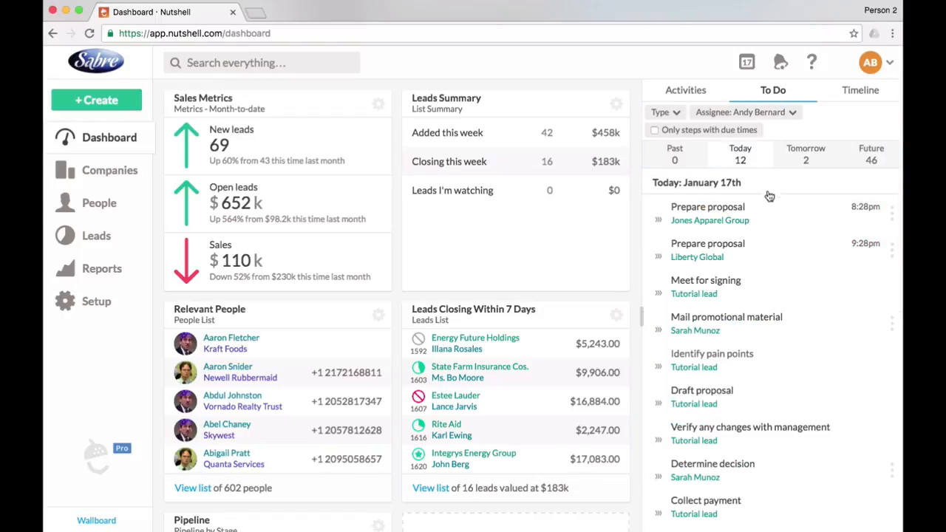
left_click(657, 281)
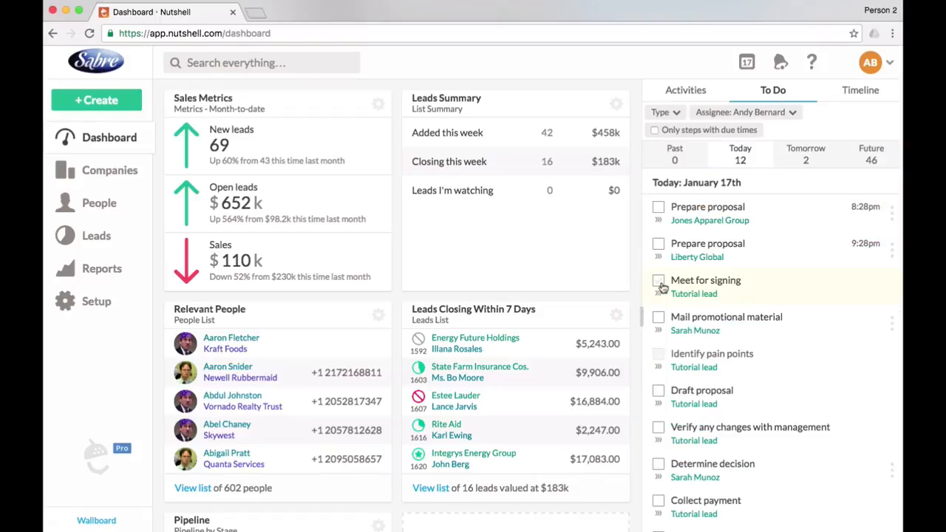
left_click(658, 209)
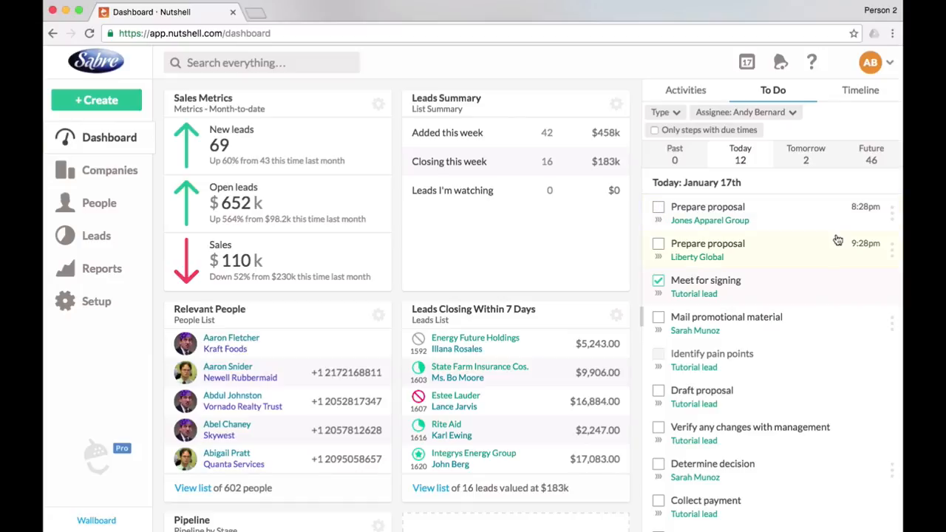
left_click(893, 251)
left_click(844, 283)
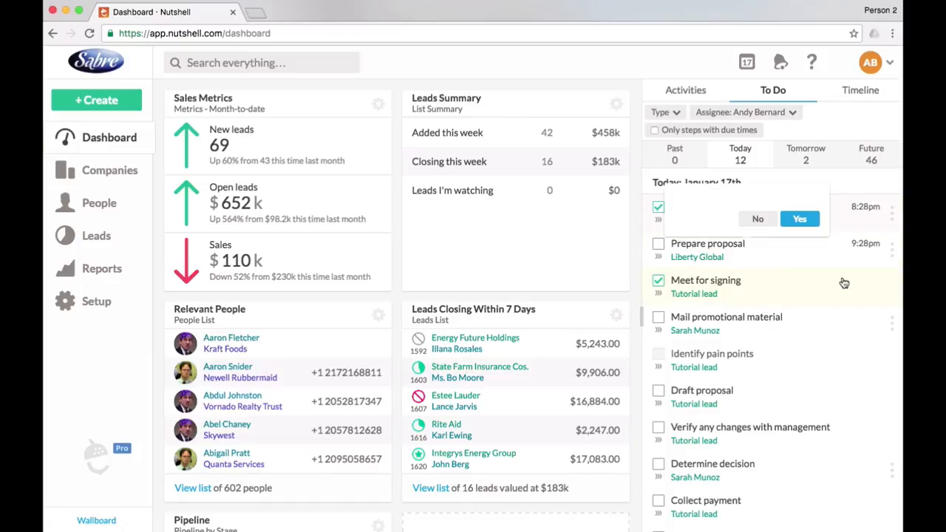
left_click(812, 214)
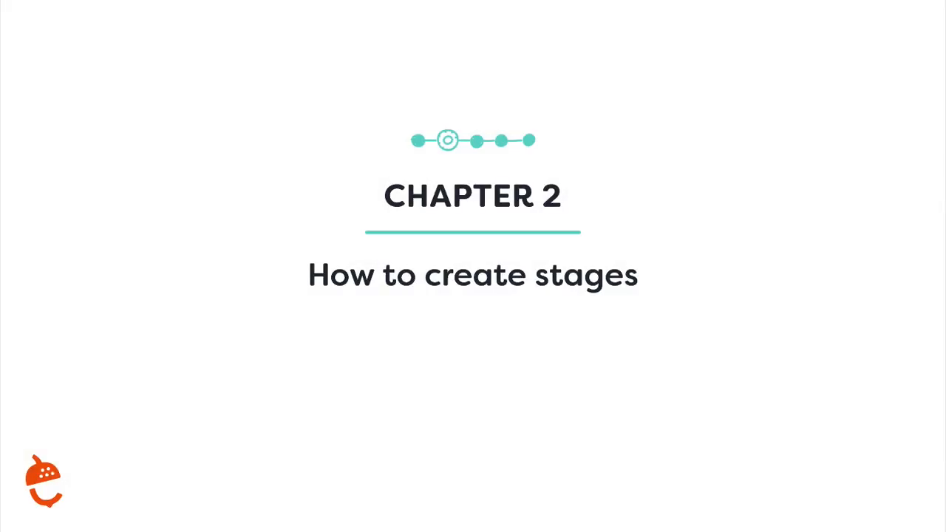
Change the leads list's stage filter from Decision to Prospecting.
left_click(110, 236)
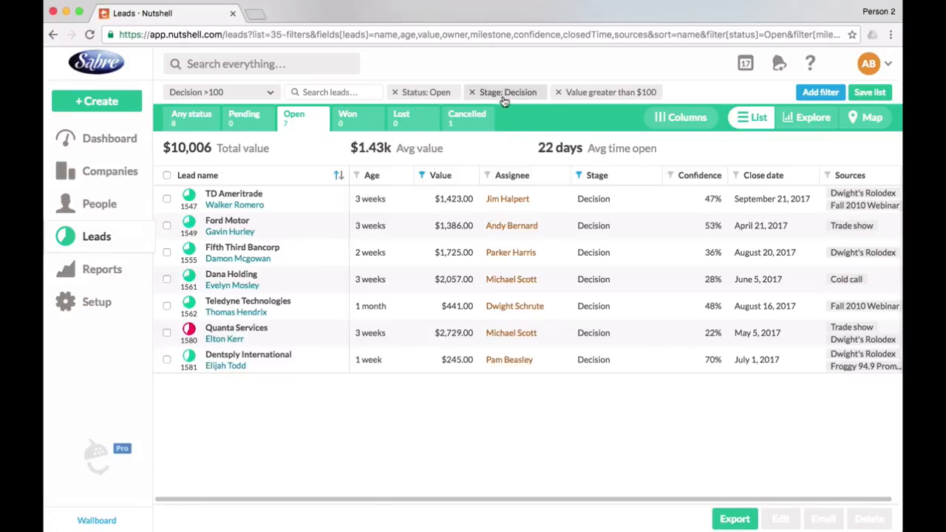
left_click(490, 95)
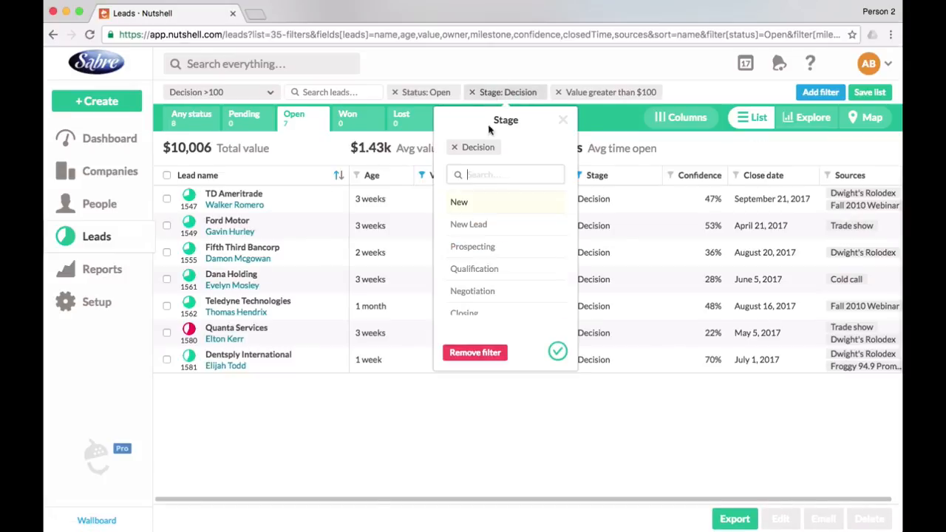
left_click(493, 246)
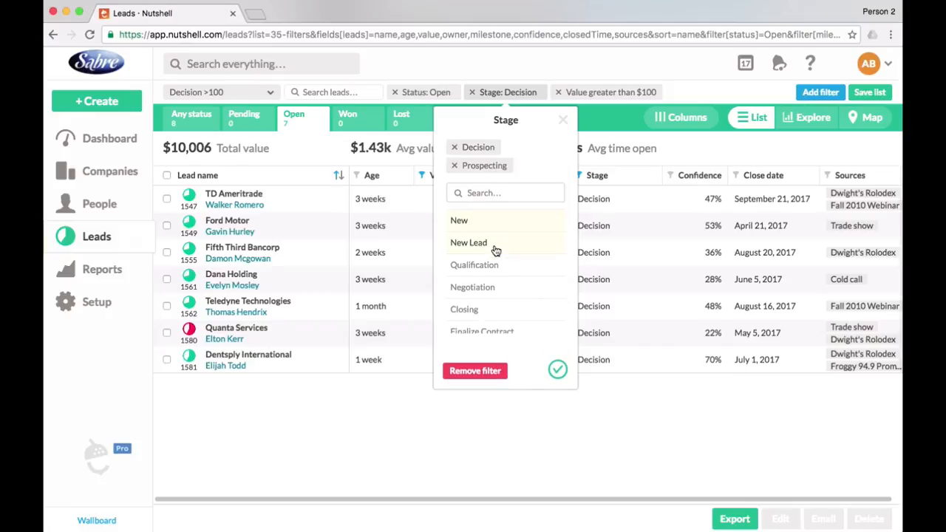
left_click(454, 147)
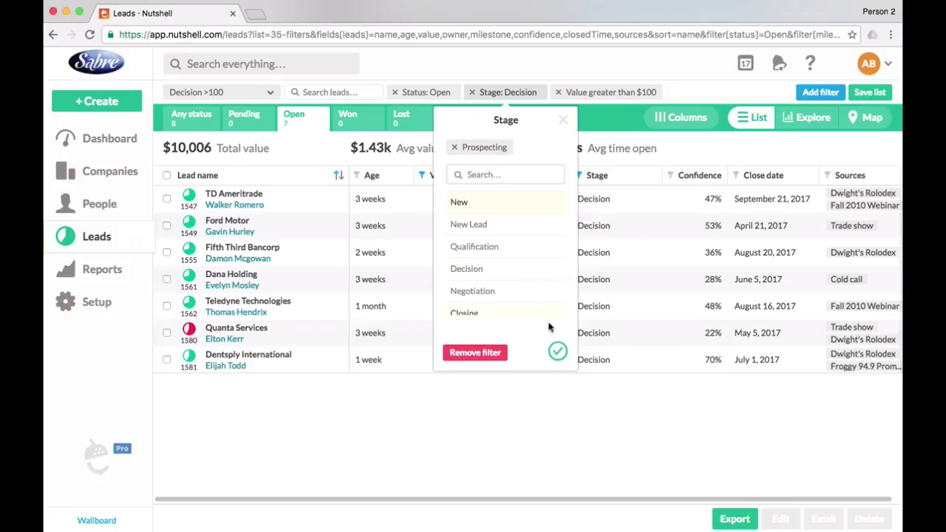
left_click(557, 352)
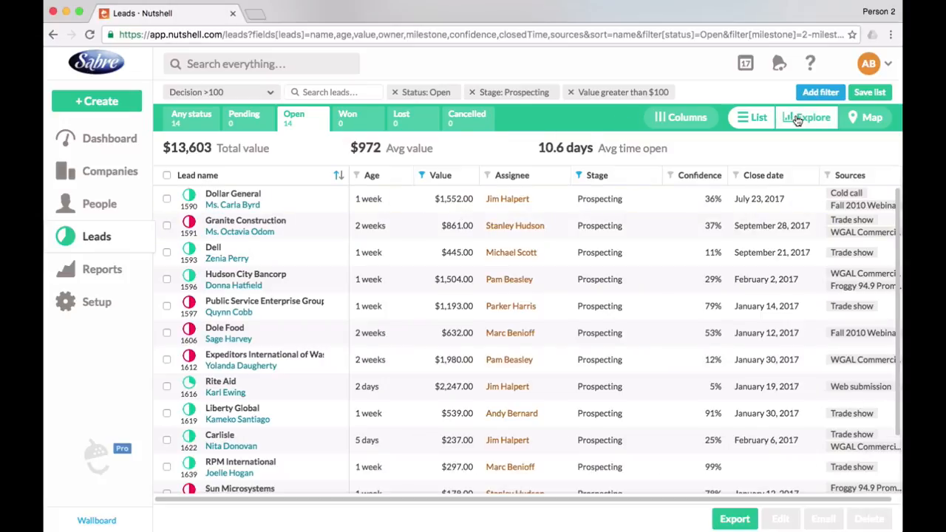
Explore the filtered leads as charts and examine the breakdowns by created date, assignee and stage.
left_click(798, 120)
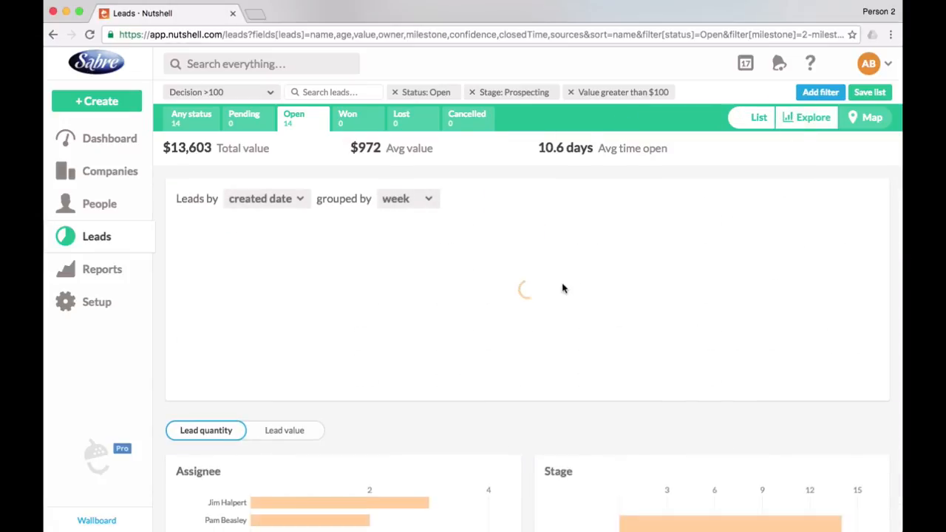
scroll(562, 289, "down", 1)
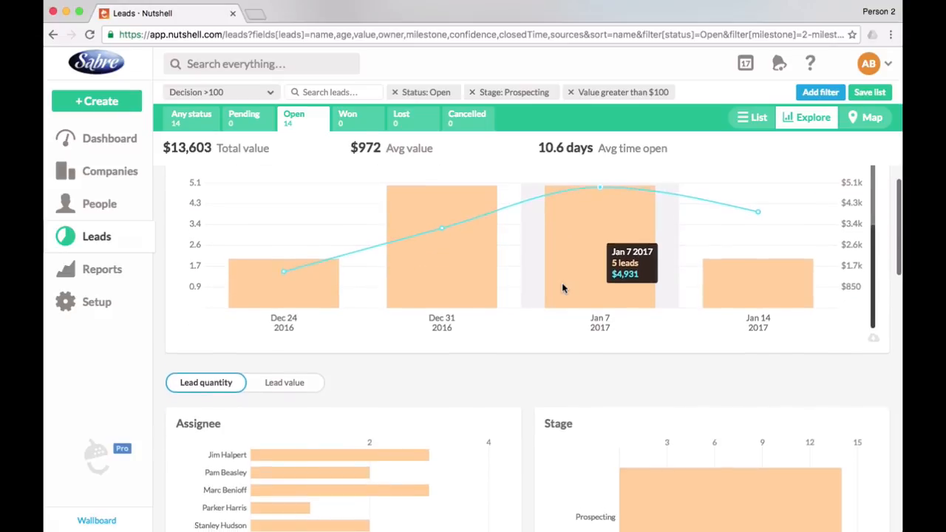
scroll(562, 289, "up", 1)
scroll(561, 288, "down", 5)
Add a stage named New Lead to the New and improved pipeline and move it ahead of Qualification.
left_click(99, 301)
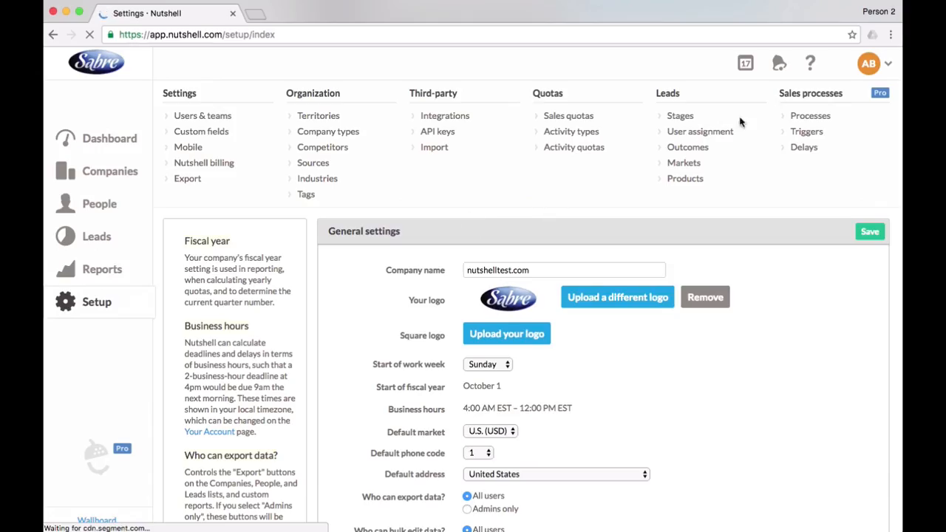
left_click(678, 116)
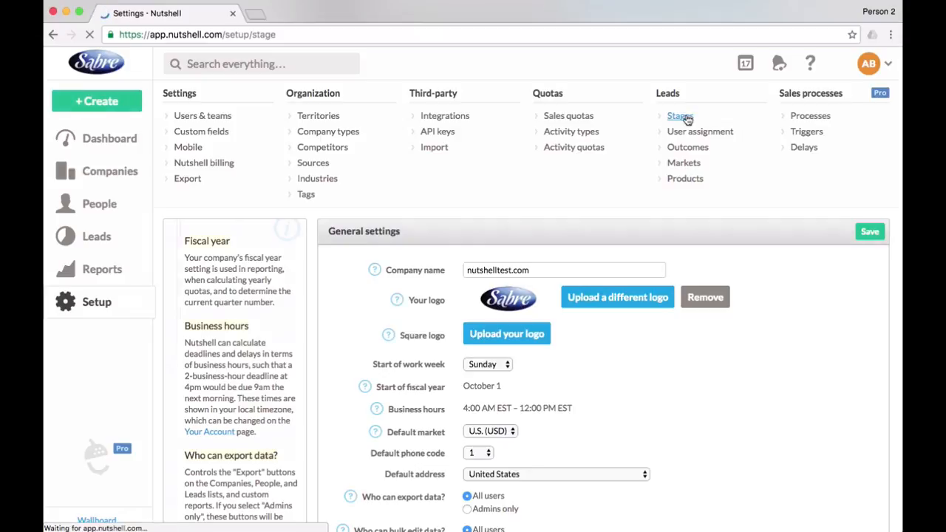
left_click(269, 298)
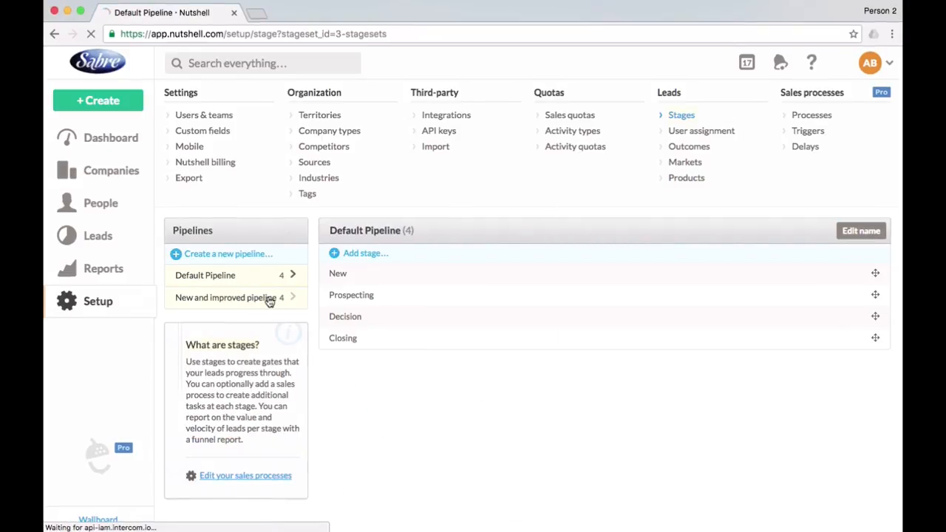
left_click(362, 253)
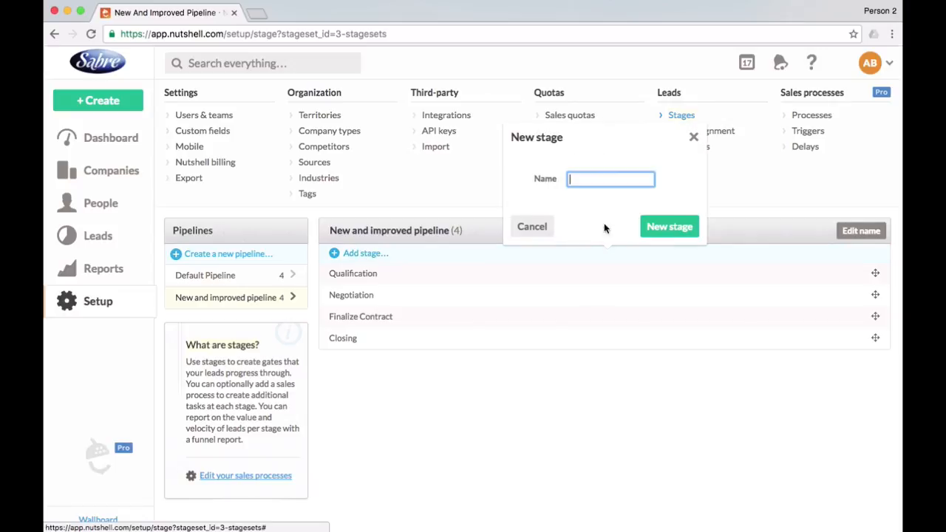
type("New")
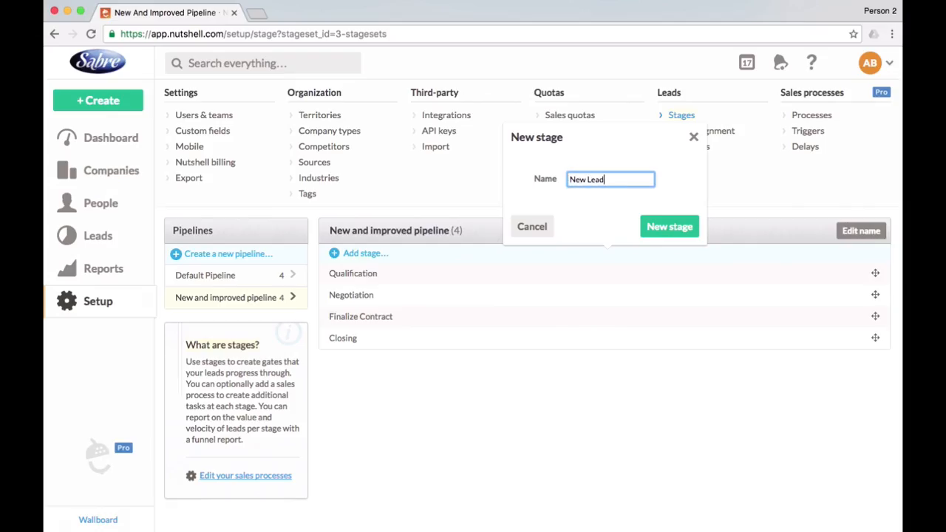
type(" Lead")
left_click(665, 221)
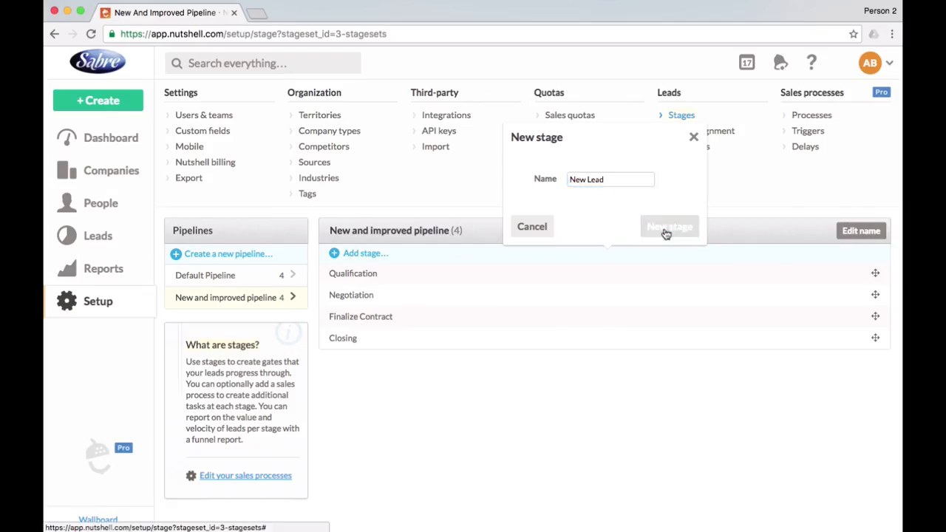
left_click_drag(875, 360, 874, 266)
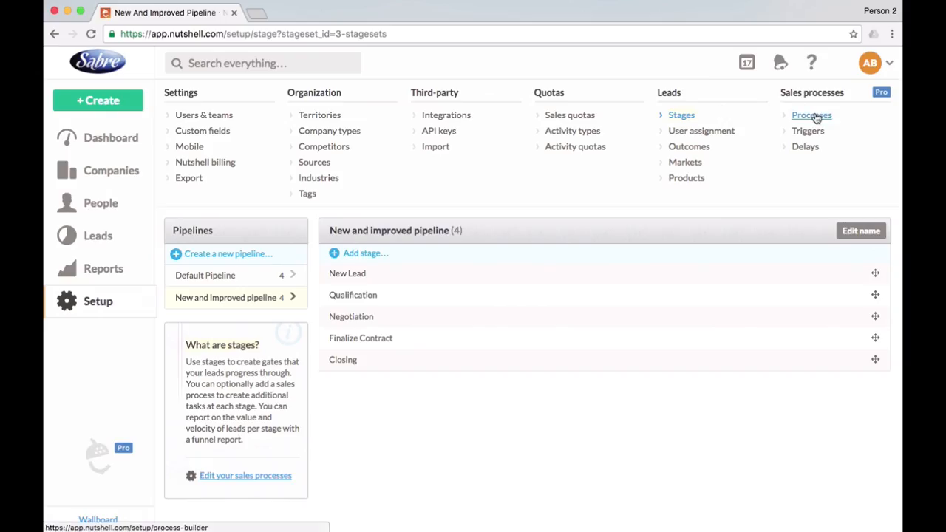
Add the step "The person who enters the lead should assign it appropriately" to the New Lead stage of the Insurance - Online signups process.
left_click(815, 116)
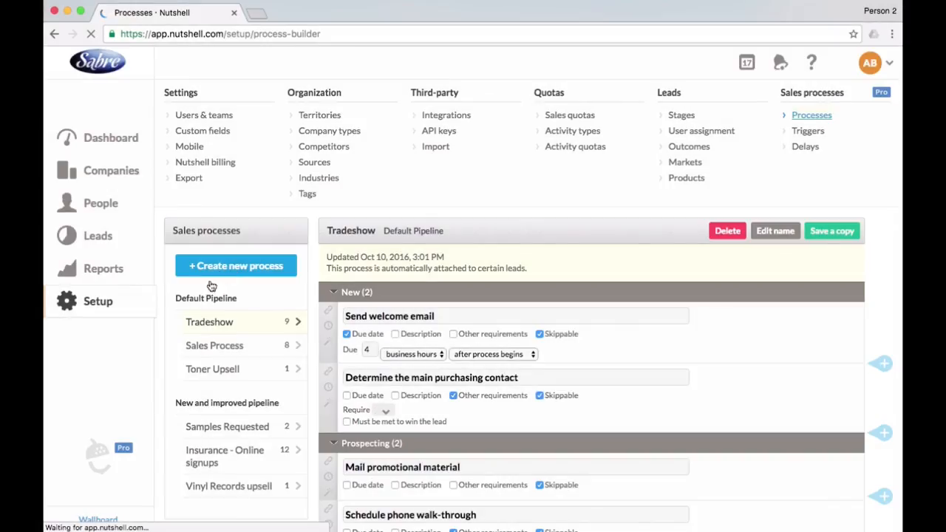
scroll(232, 341, "down", 3)
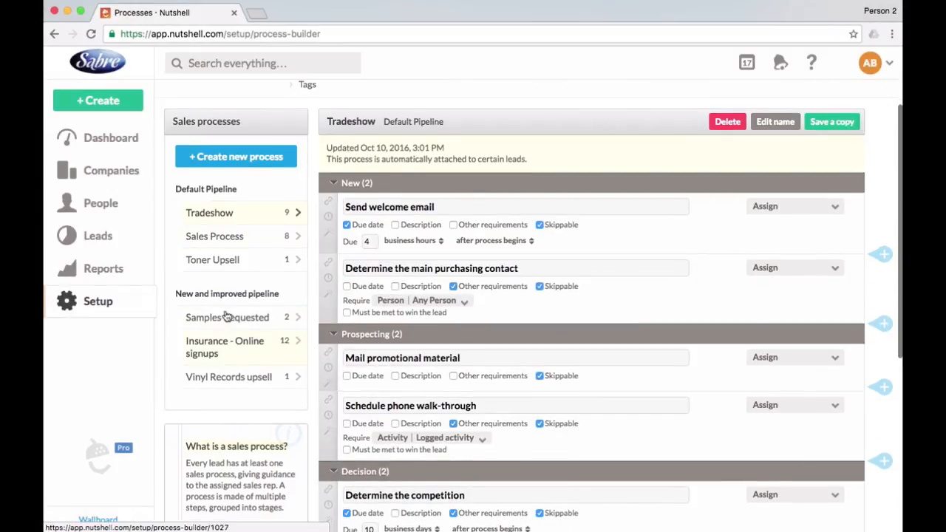
left_click(216, 347)
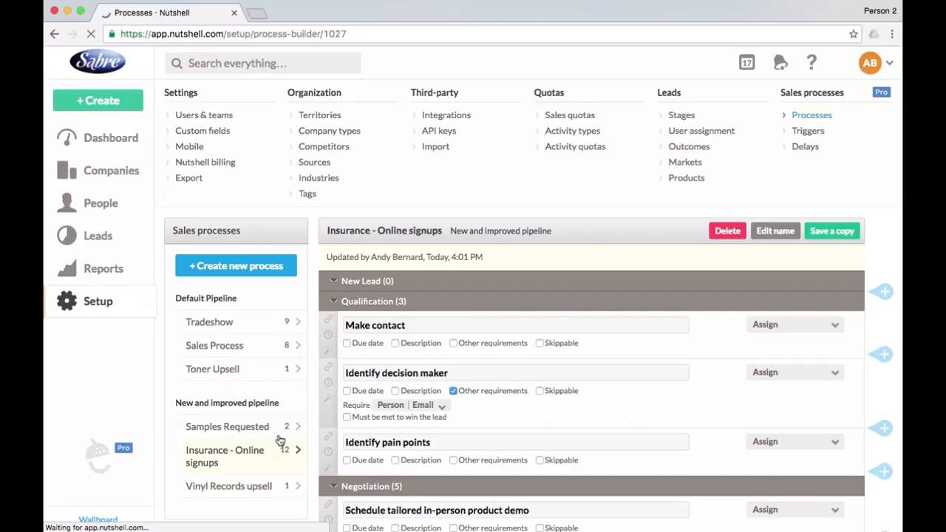
left_click(878, 293)
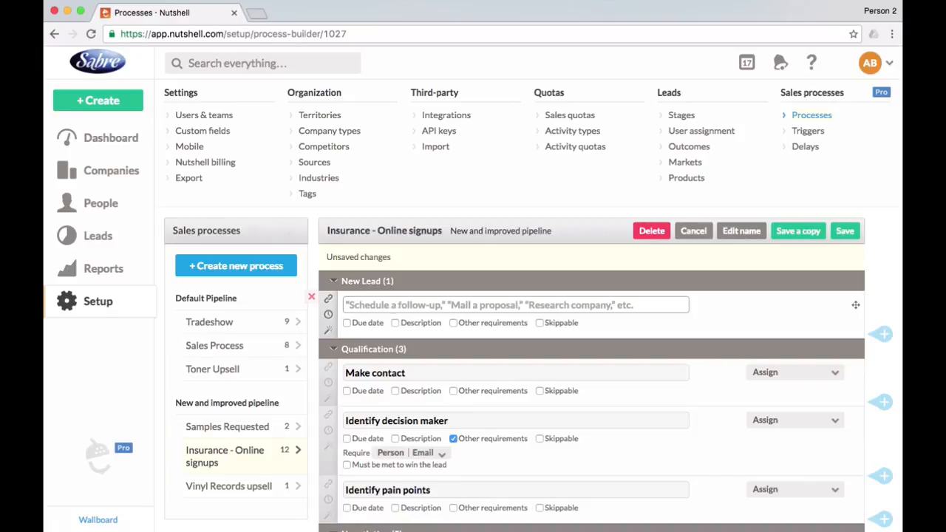
type("The person who enters the lead should assign it appropriately")
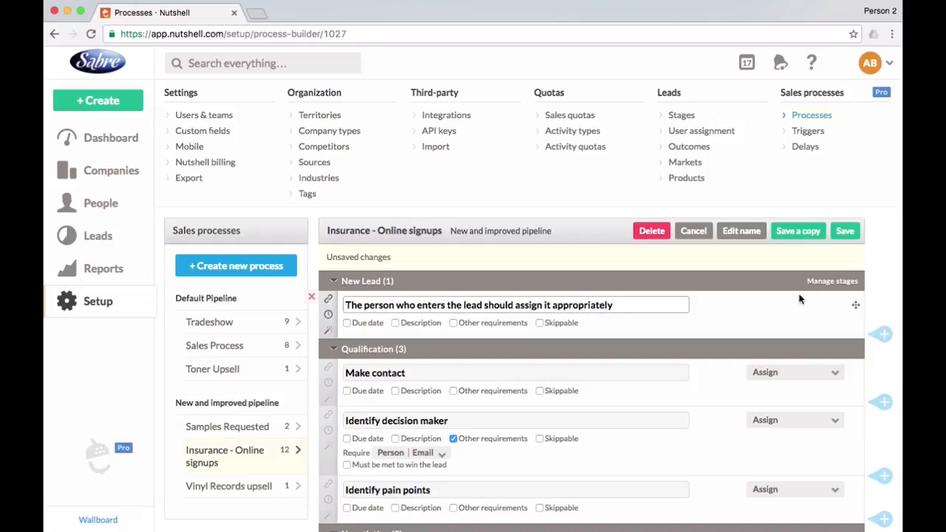
scroll(837, 309, "down", 1)
scroll(837, 309, "down", 3)
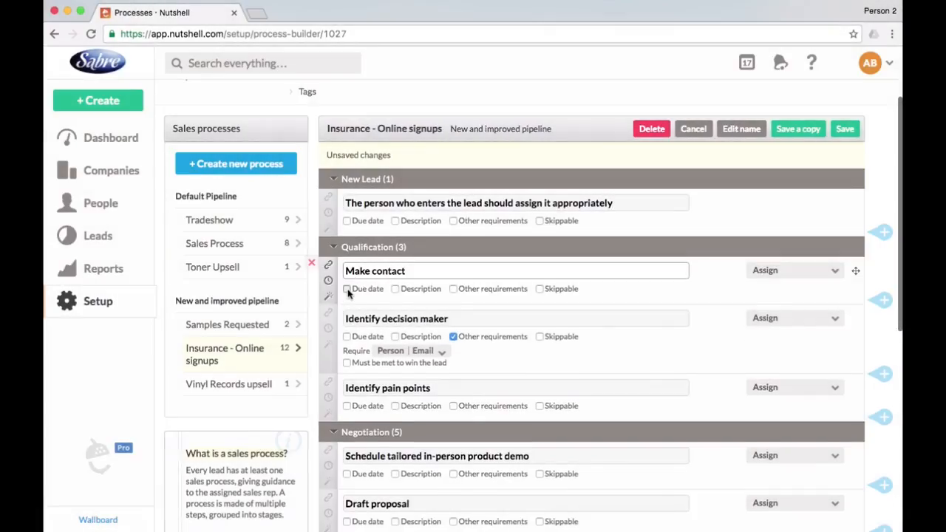
Give the Make contact step a due date of 7 days after the process begins.
left_click(346, 289)
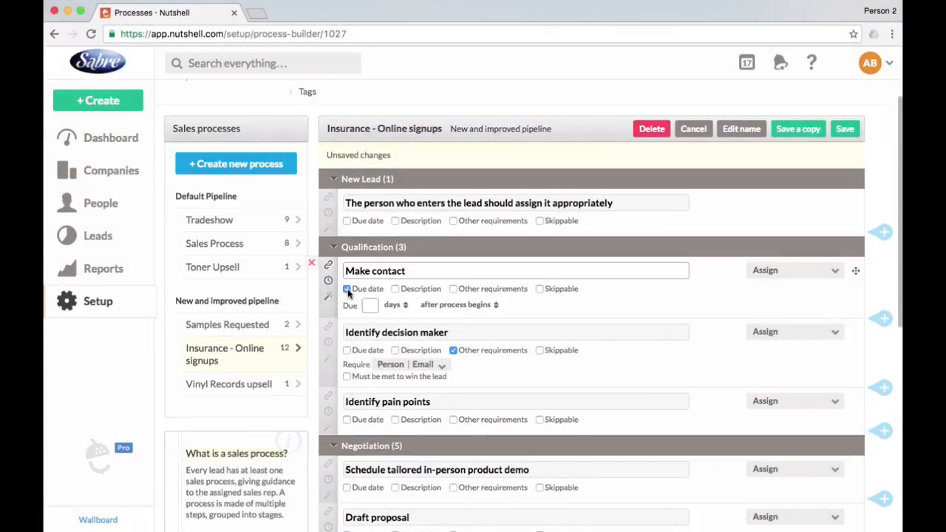
left_click(373, 306)
type("7")
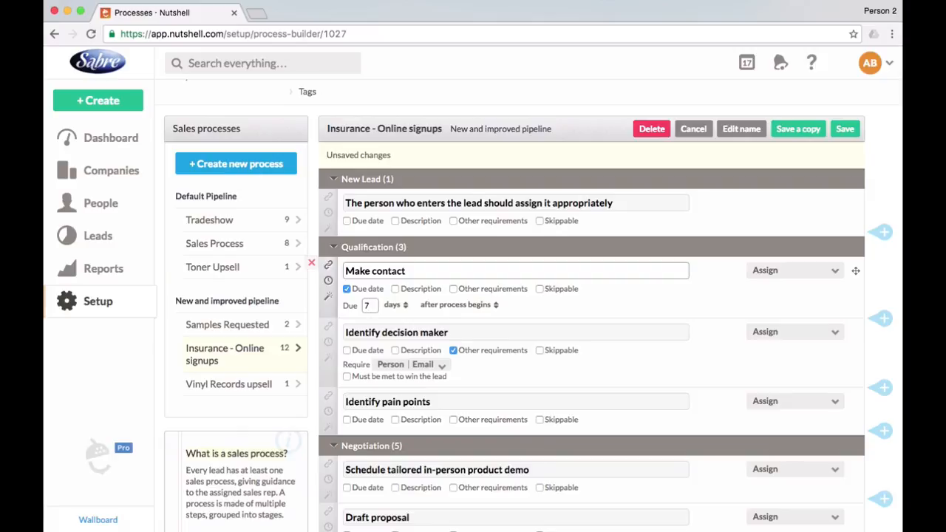
Give the Identify decision maker step a due date of 5 business hours after the step is workable.
left_click(347, 351)
left_click(367, 367)
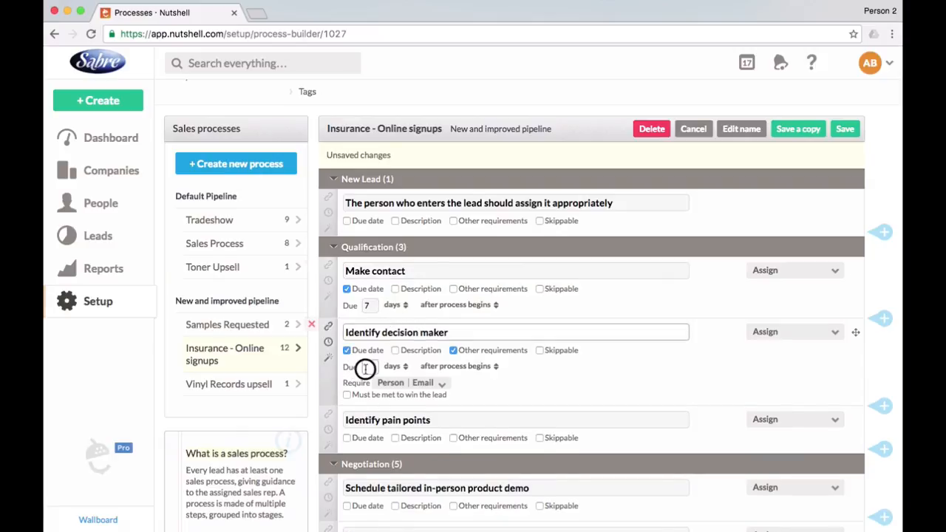
type("5")
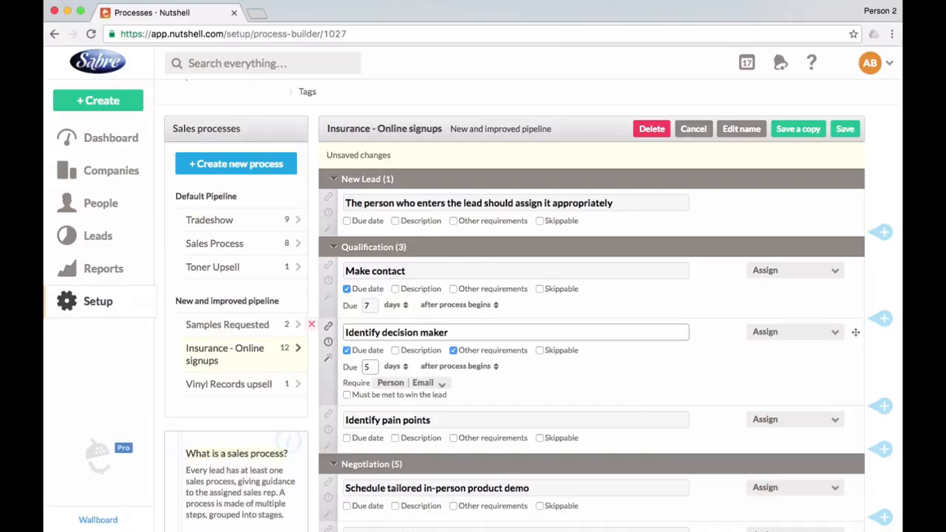
left_click(393, 368)
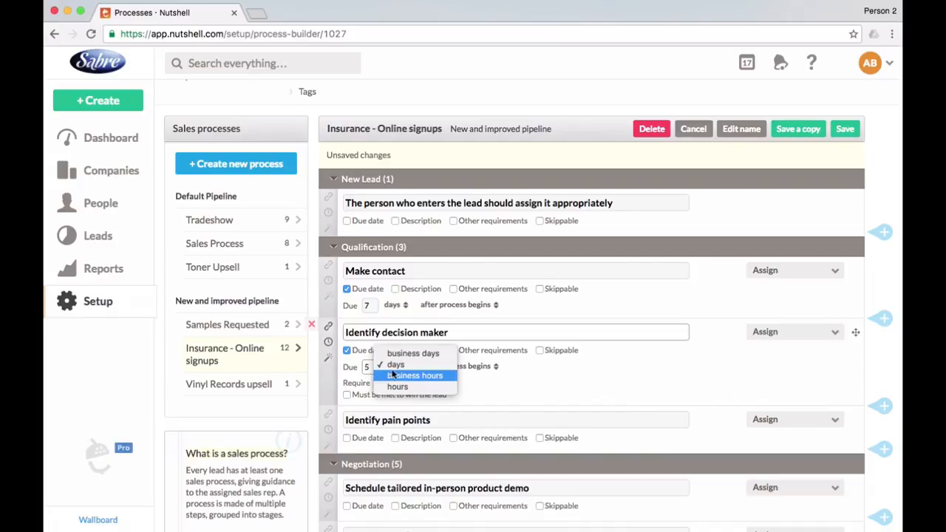
left_click(397, 377)
left_click(498, 368)
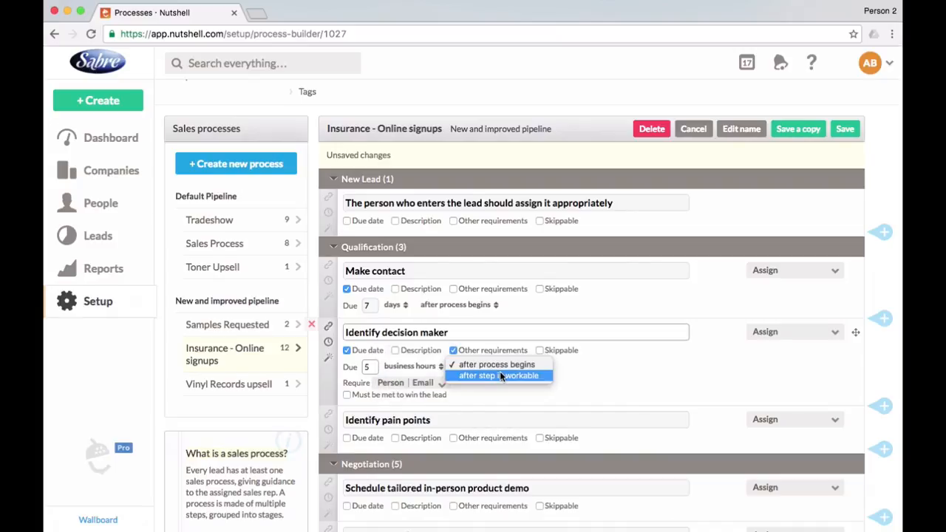
left_click(501, 378)
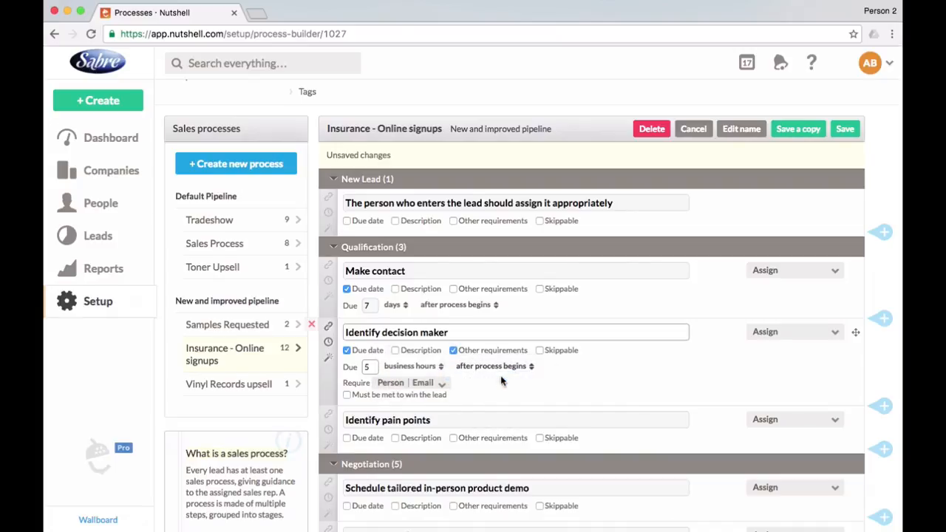
Require Make contact to be completed as the prerequisite for the Identify decision maker step.
left_click(327, 330)
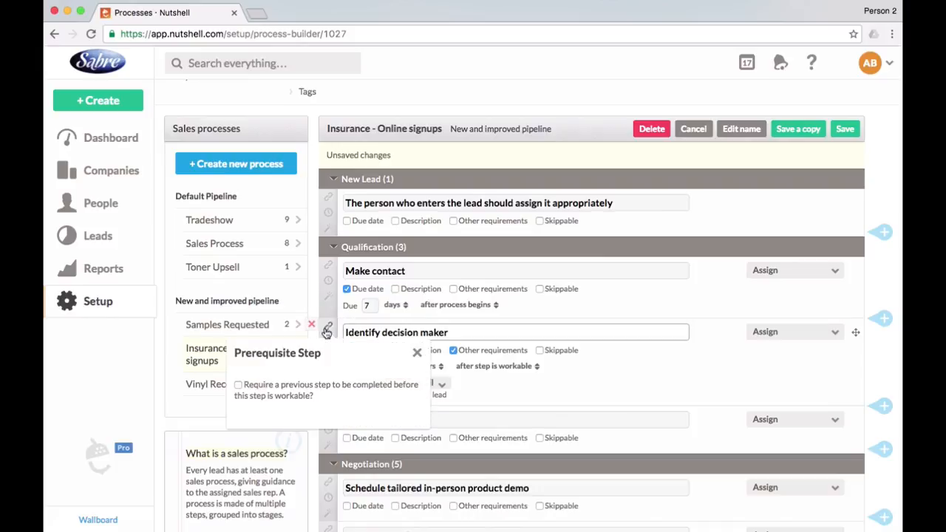
left_click(238, 385)
left_click(264, 427)
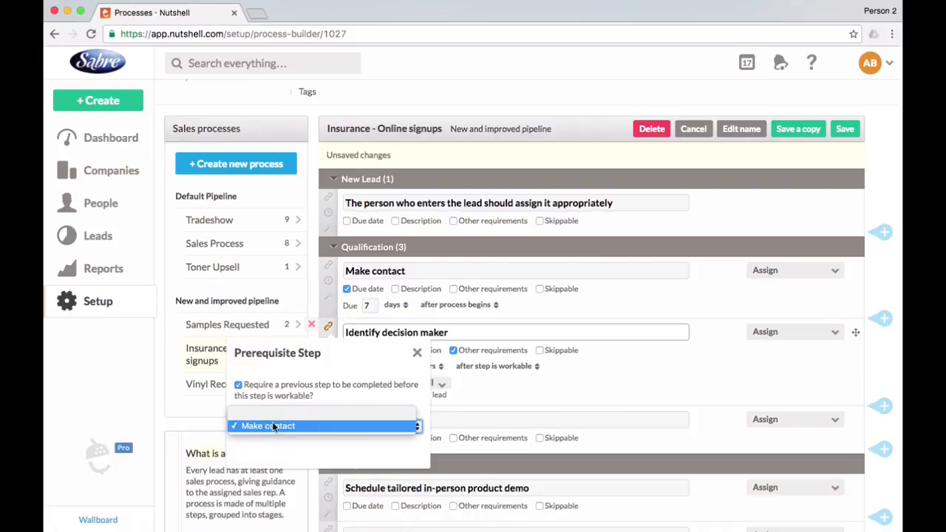
left_click(272, 422)
left_click(416, 354)
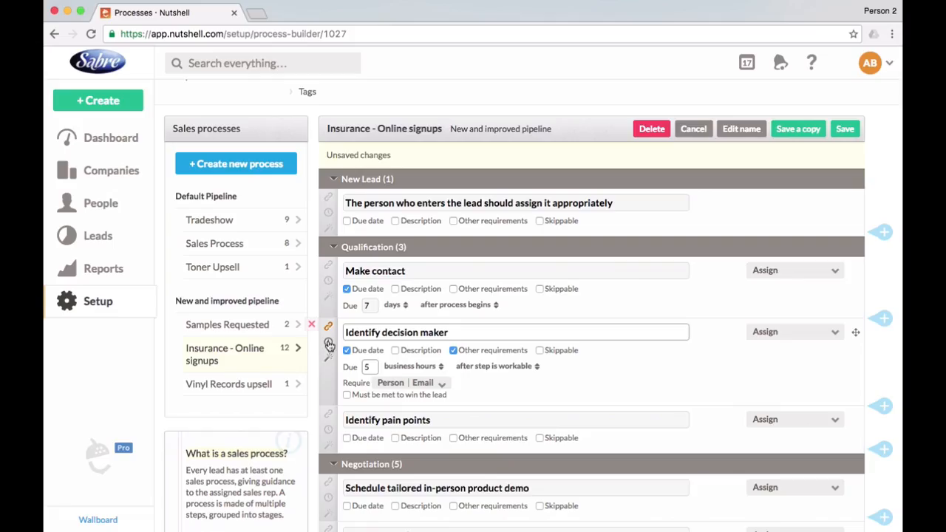
Allow the Identify decision maker step to be delayed with the excuse On vacation (5 business days ×1).
left_click(330, 346)
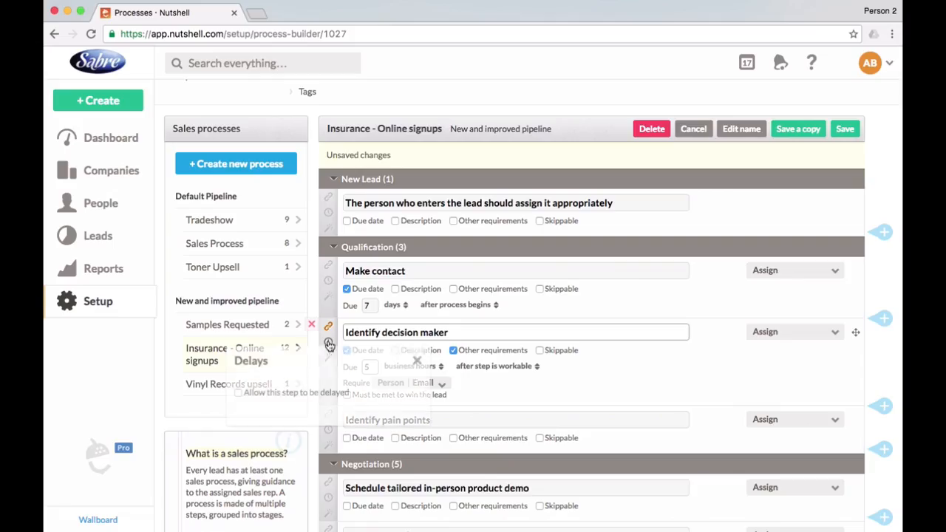
left_click(286, 393)
left_click(280, 423)
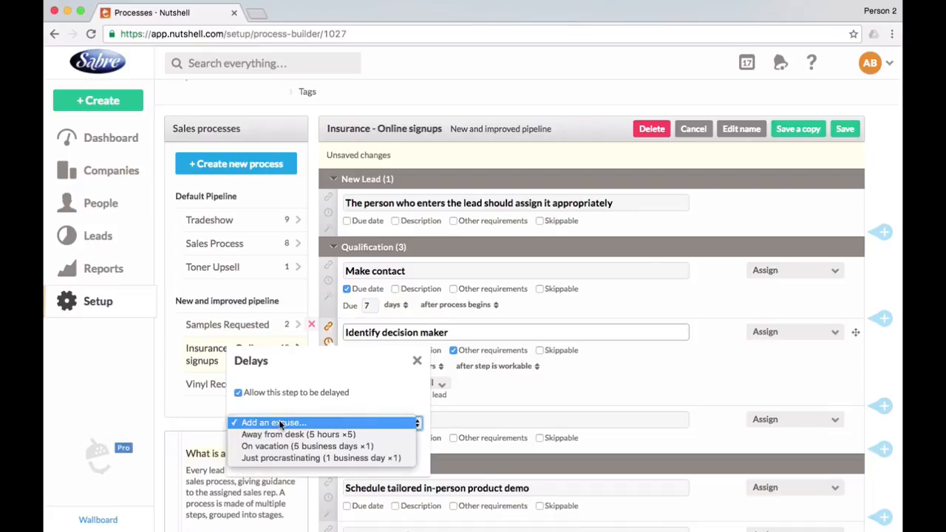
left_click(296, 446)
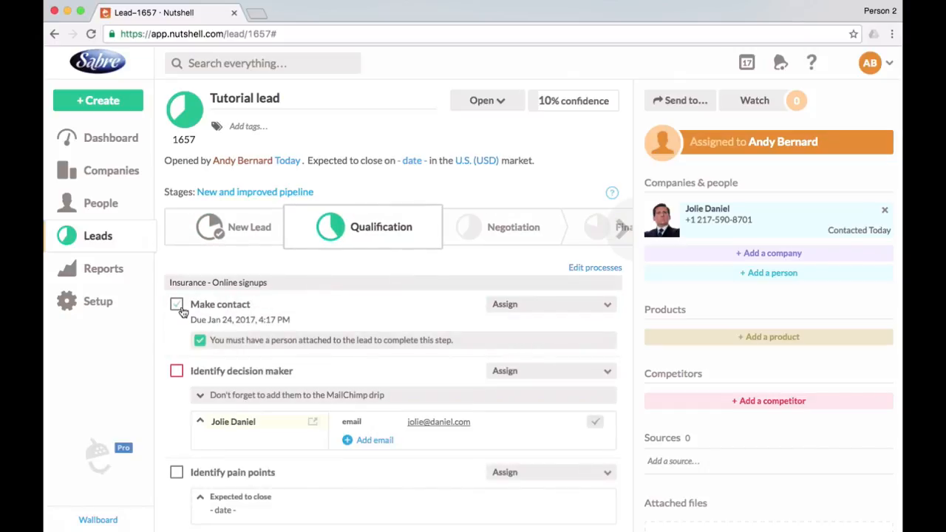
Complete the Make contact step on the Tutorial lead and confirm the contact's email under Identify decision maker.
left_click(178, 304)
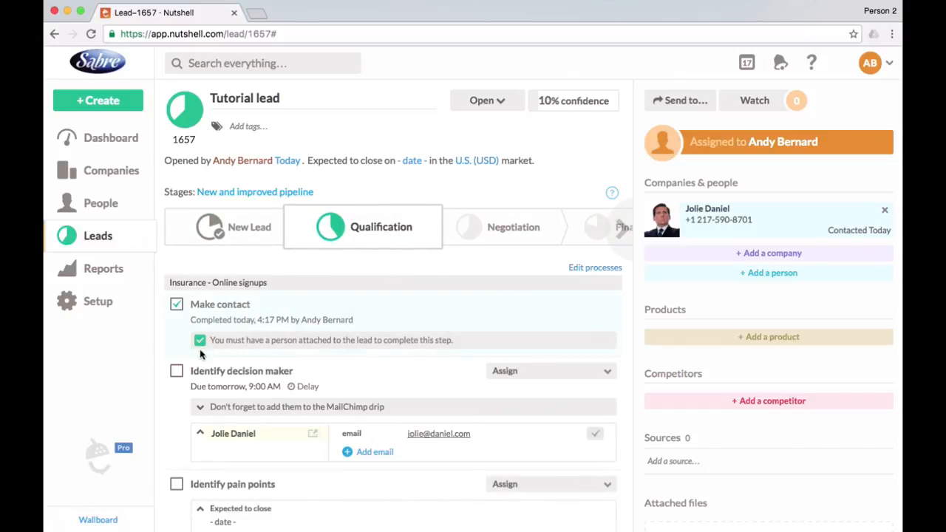
scroll(199, 351, "down", 3)
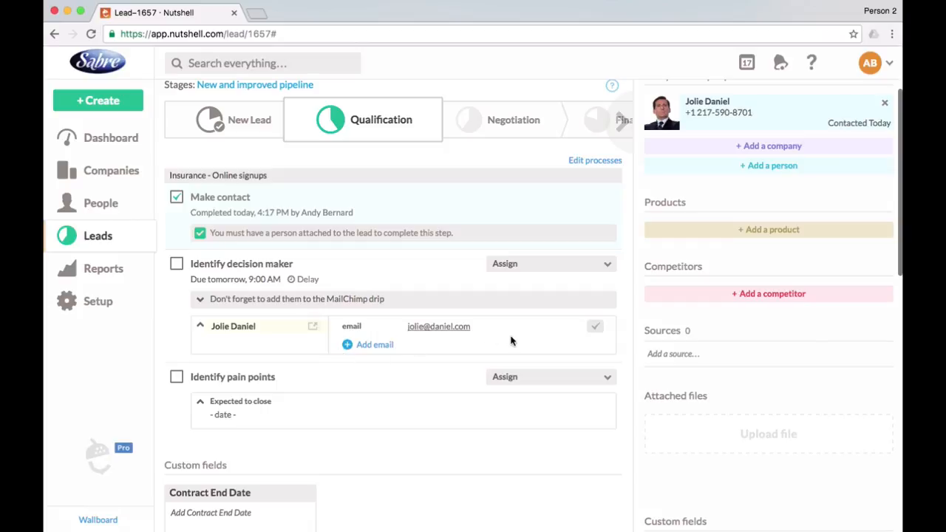
left_click(595, 326)
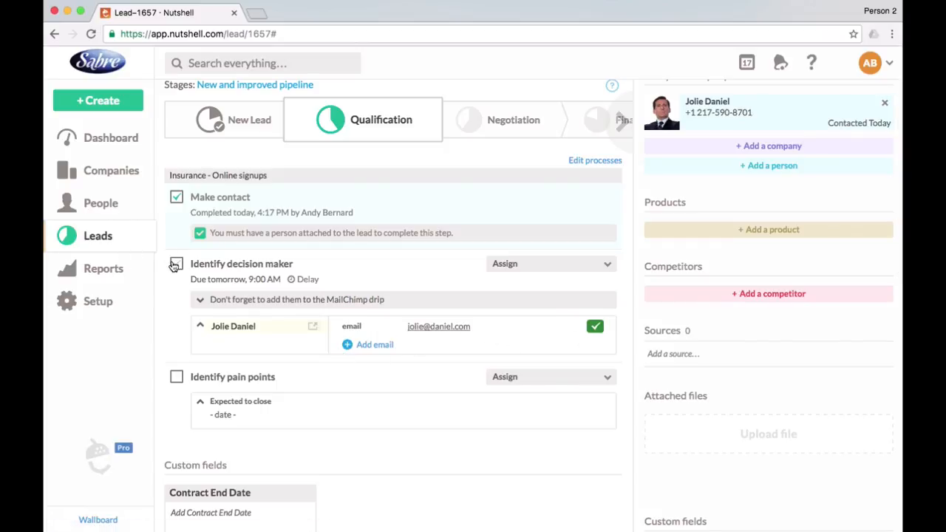
Delay the lead's Identify decision maker step by 5 business days with the On vacation excuse.
left_click(302, 280)
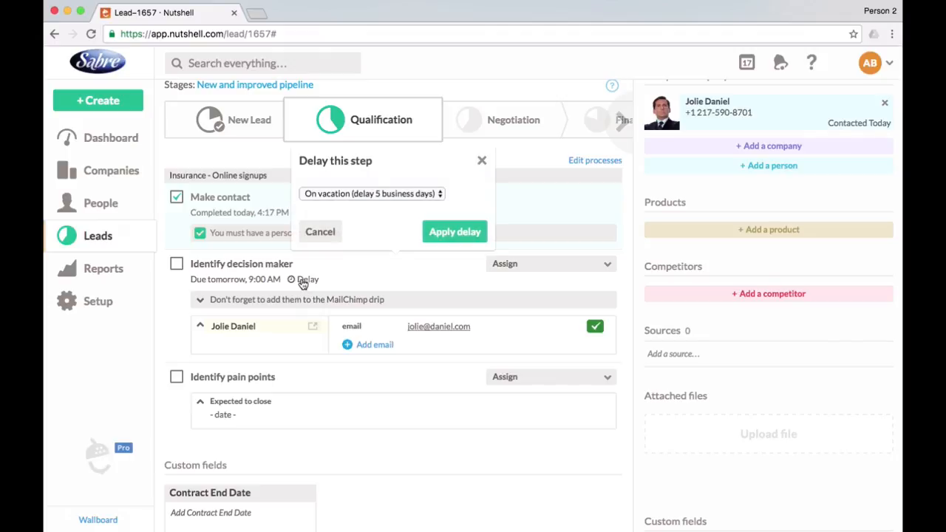
left_click(466, 234)
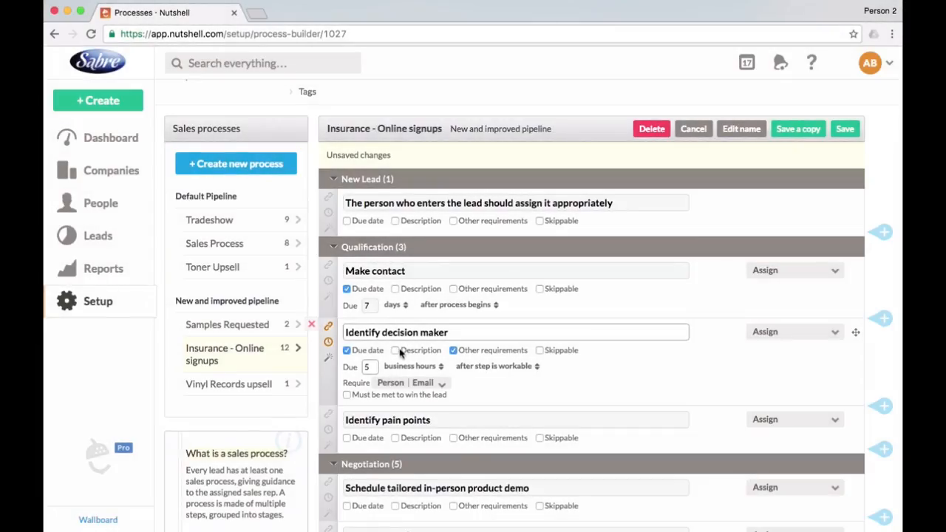
Add the description "Don't forget to add them to the MailChimp drip" to the process's Identify decision maker step.
left_click(396, 350)
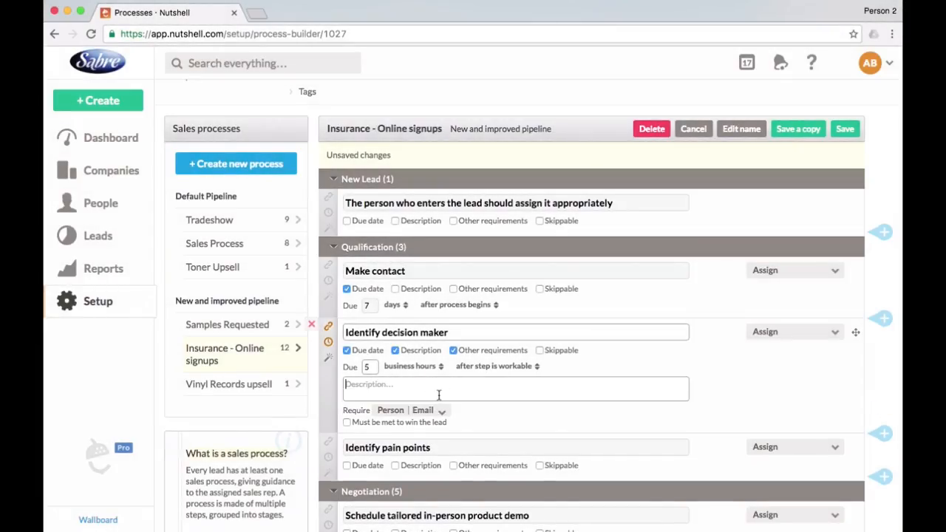
type("A")
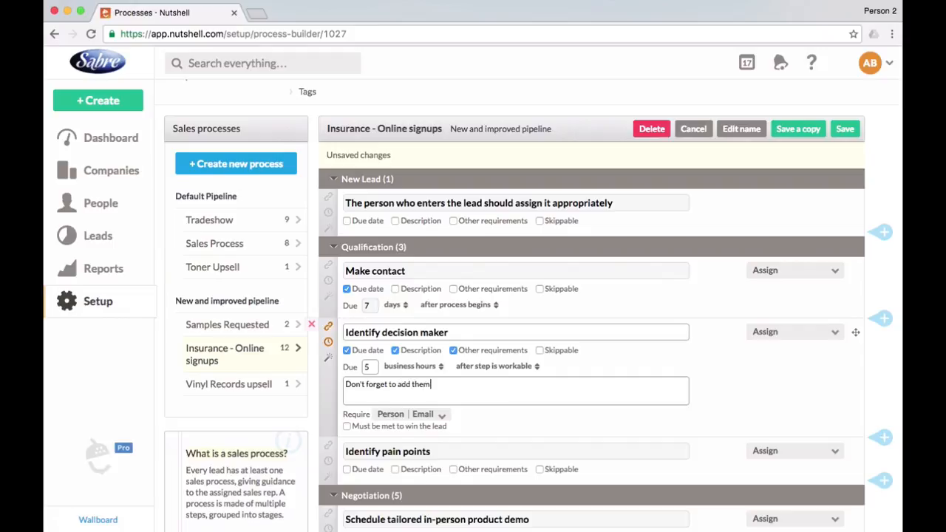
type("himp drip")
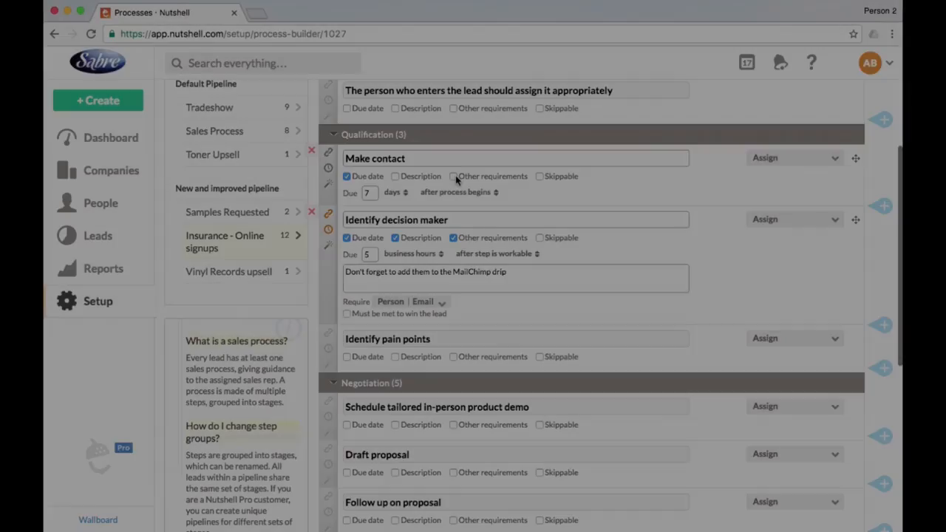
Add a requirement to the Make contact step for Person, Any Person.
left_click(453, 176)
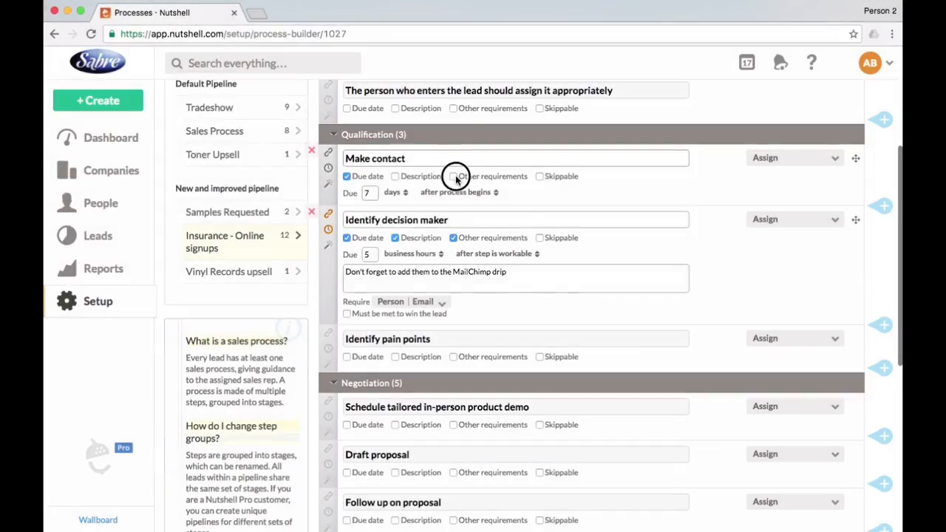
left_click(430, 210)
left_click(394, 244)
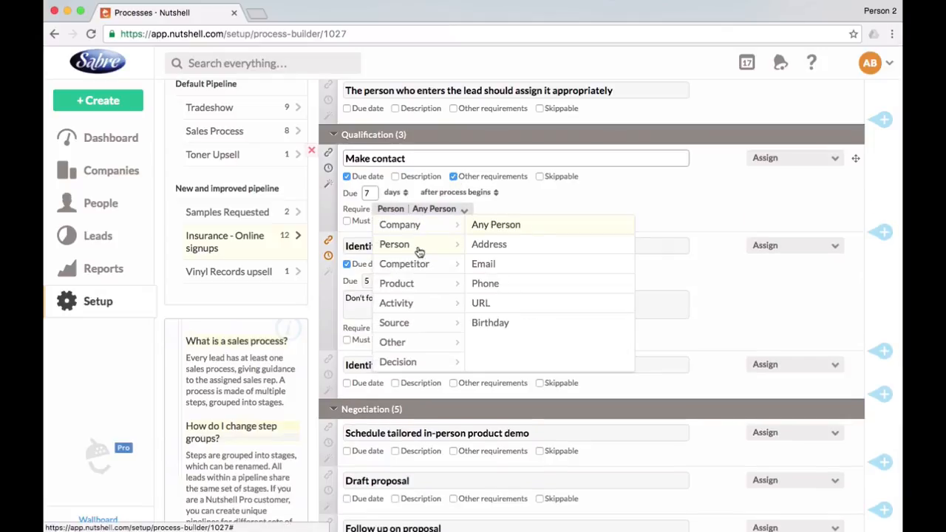
left_click(494, 226)
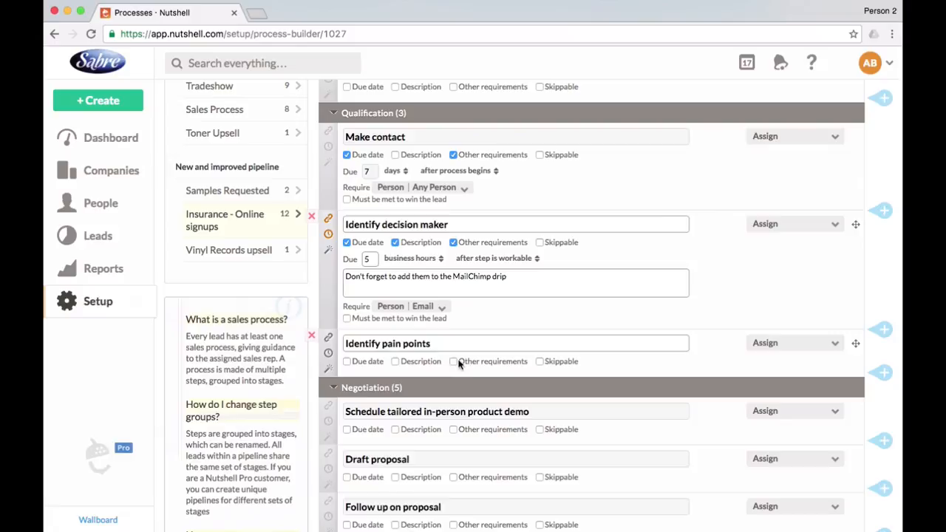
Require Other, Expected close date for the Identify pain points step and mark it as must be met to win the lead.
left_click(453, 360)
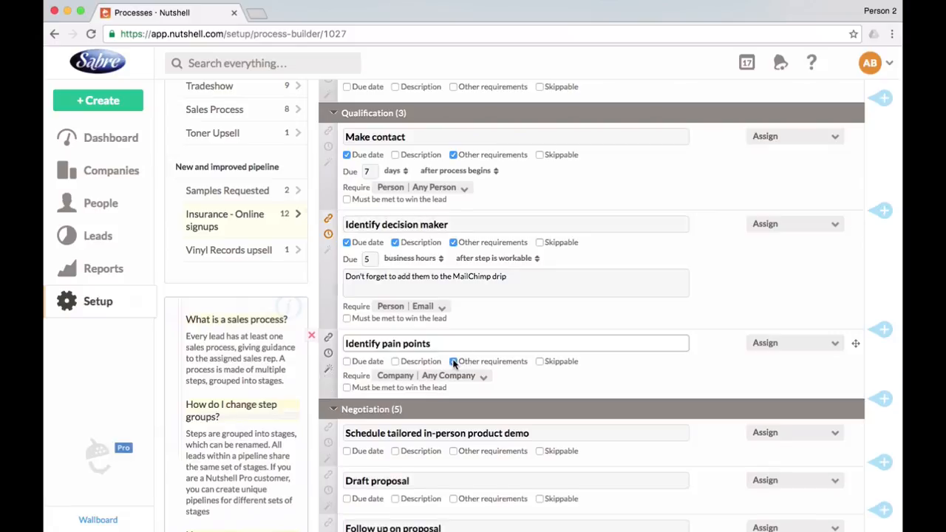
left_click(432, 377)
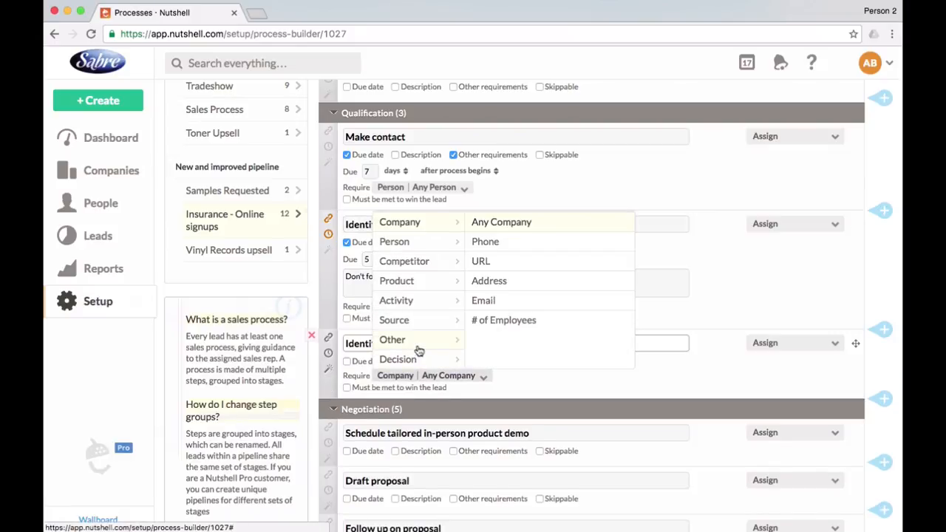
left_click(419, 346)
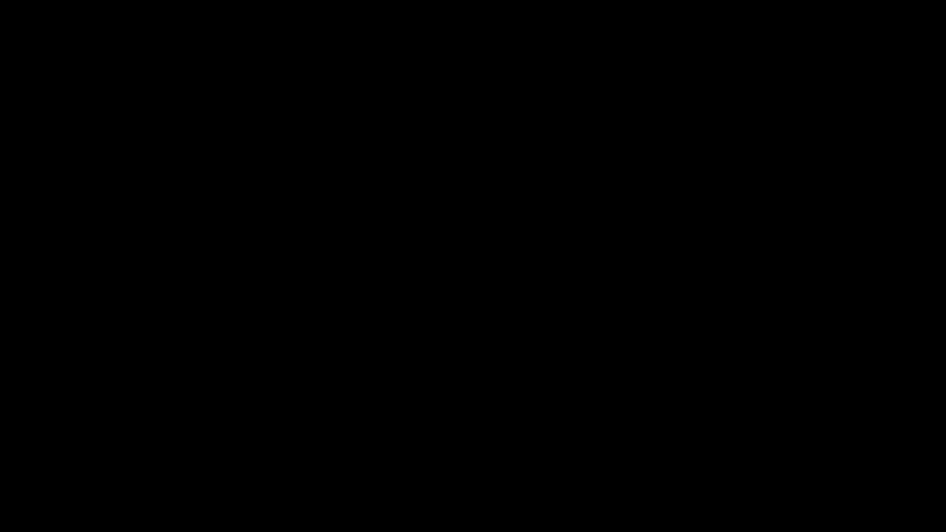
left_click(514, 224)
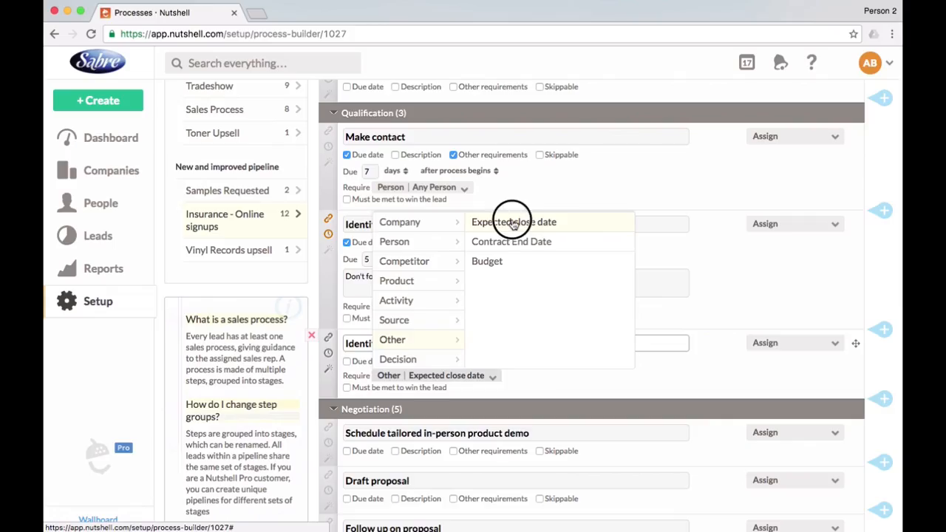
left_click(347, 388)
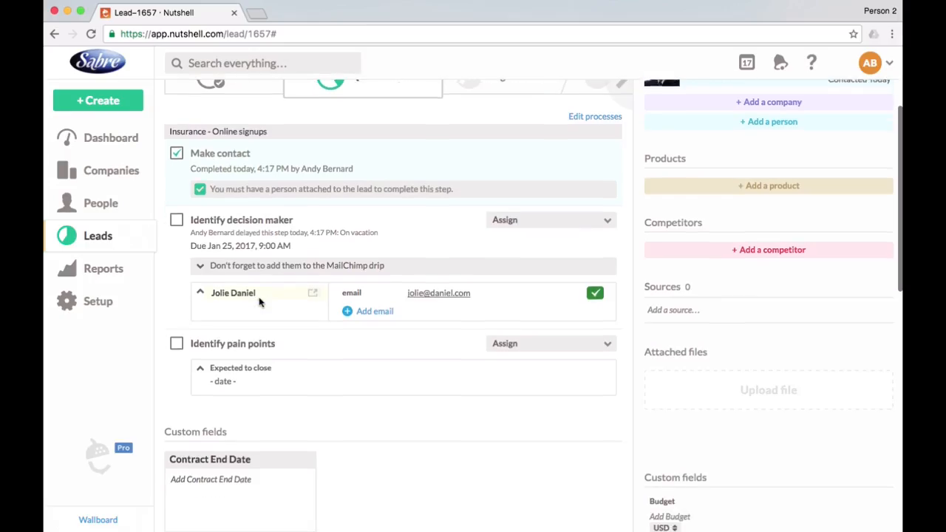
Complete Identify decision maker and Identify pain points on the Tutorial lead, picking an expected close date for the latter.
left_click(176, 217)
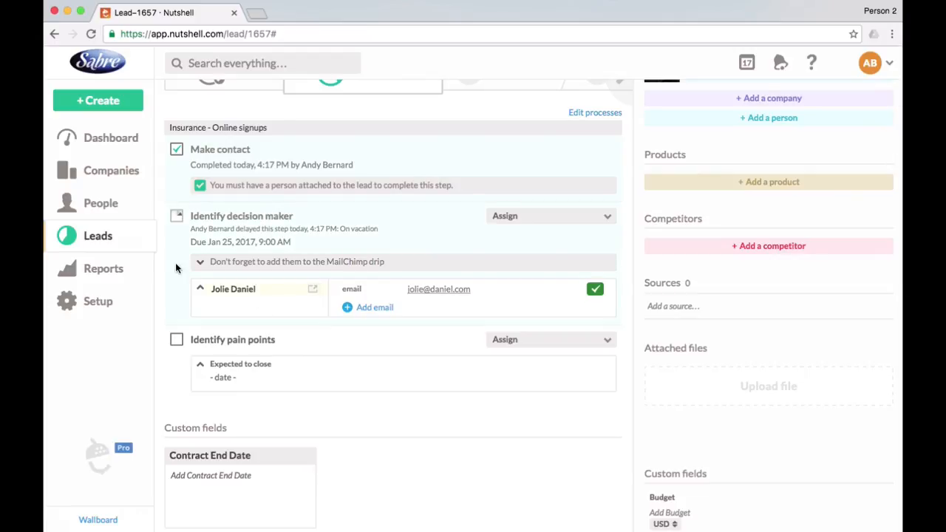
left_click(226, 367)
left_click(399, 452)
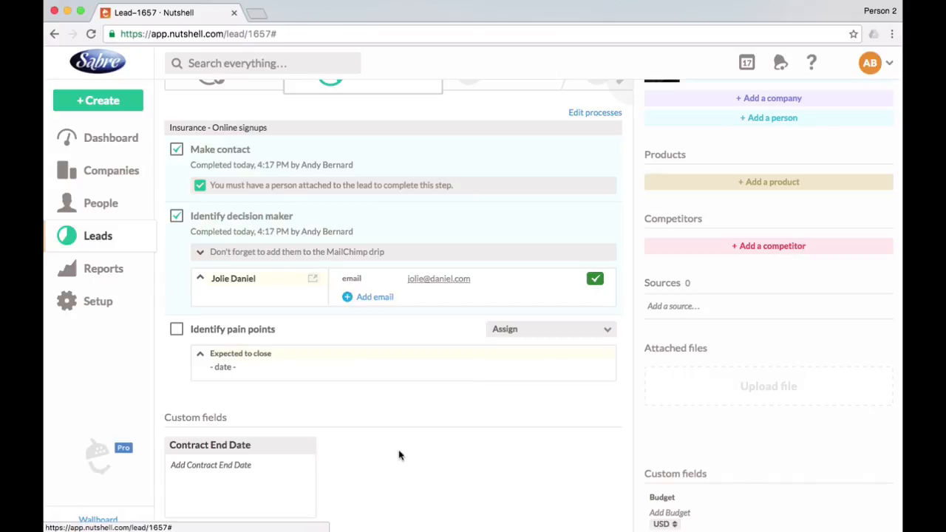
left_click(176, 330)
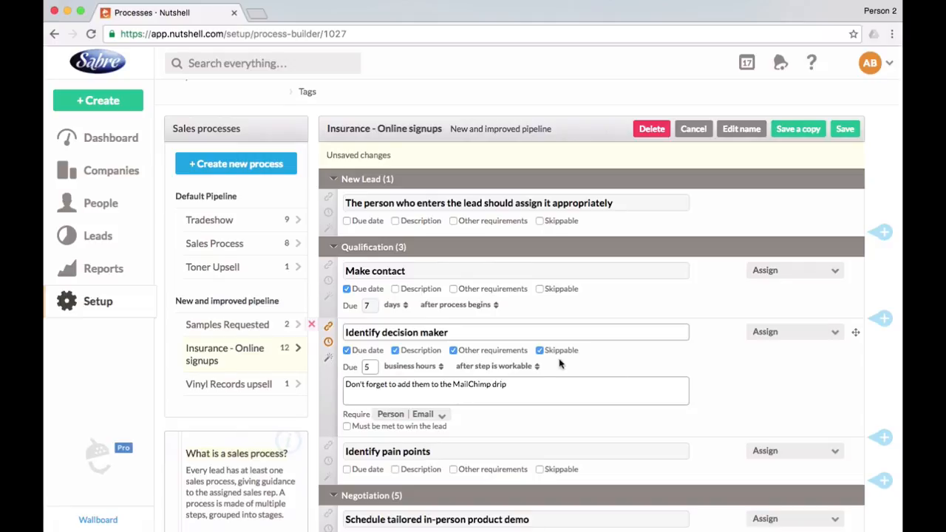
Assign the Send to fulfillments for delivery step in the Finalize Contract stage to a team member.
scroll(532, 390, "down", 3)
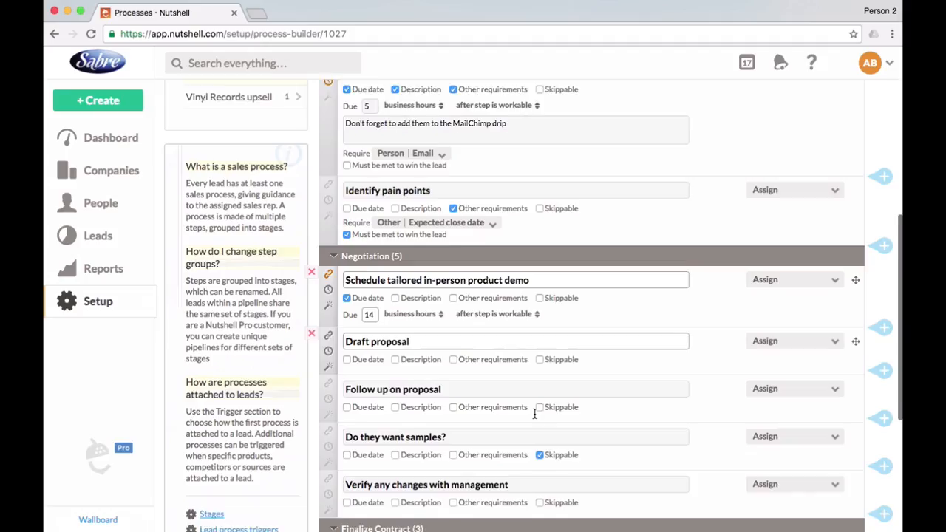
scroll(533, 413, "down", 3)
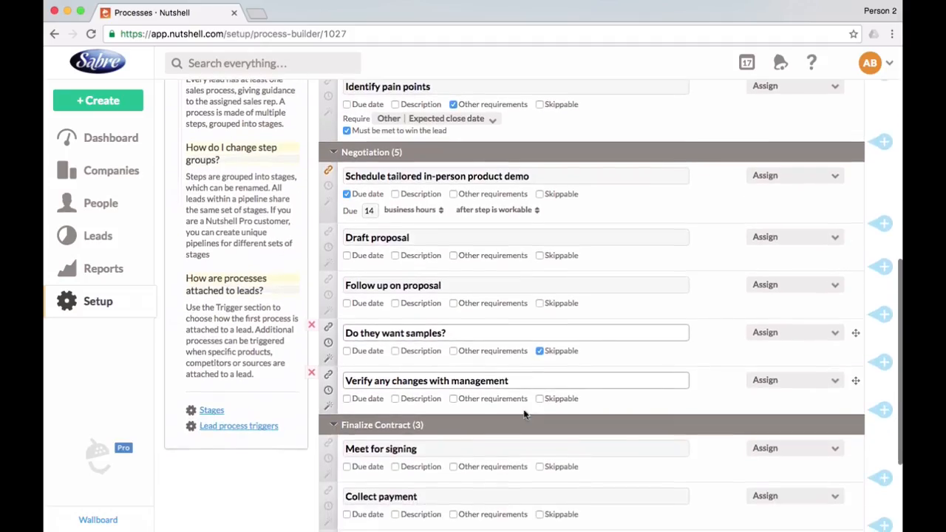
scroll(660, 404, "down", 3)
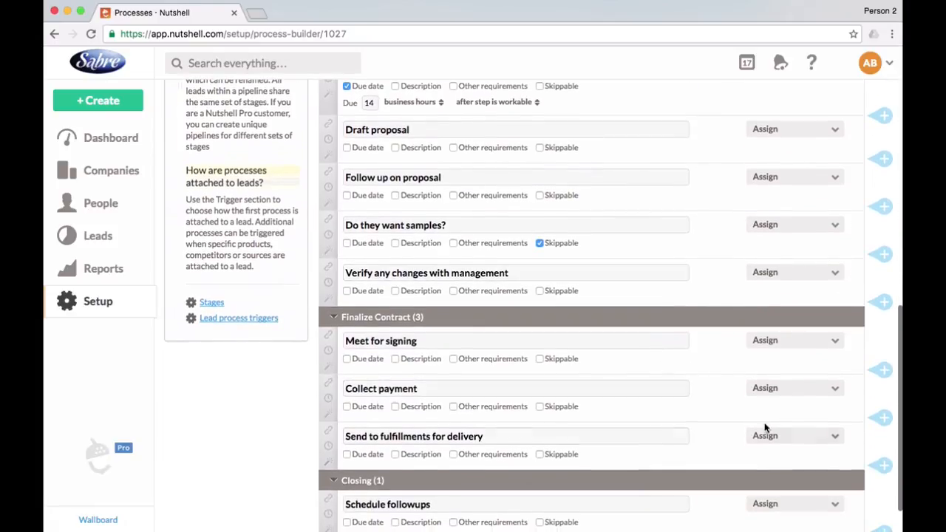
left_click(797, 435)
scroll(794, 398, "down", 1)
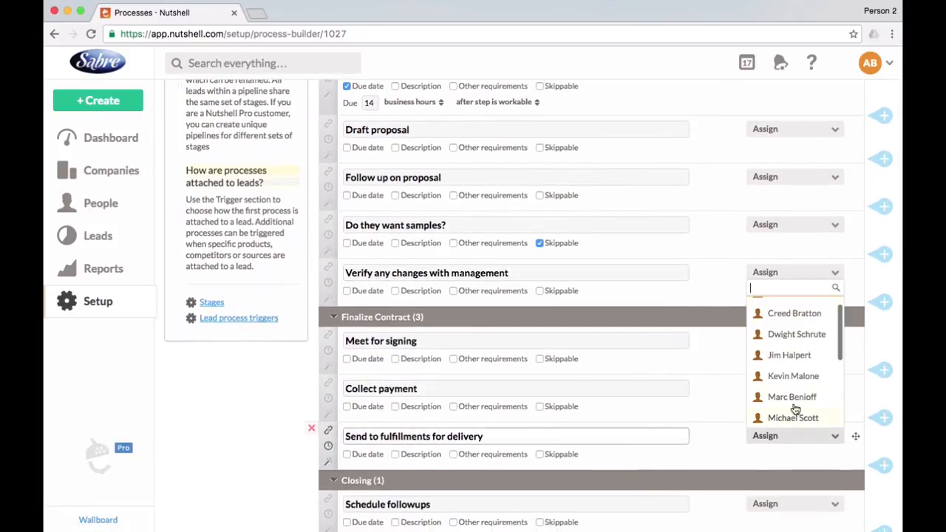
left_click(794, 356)
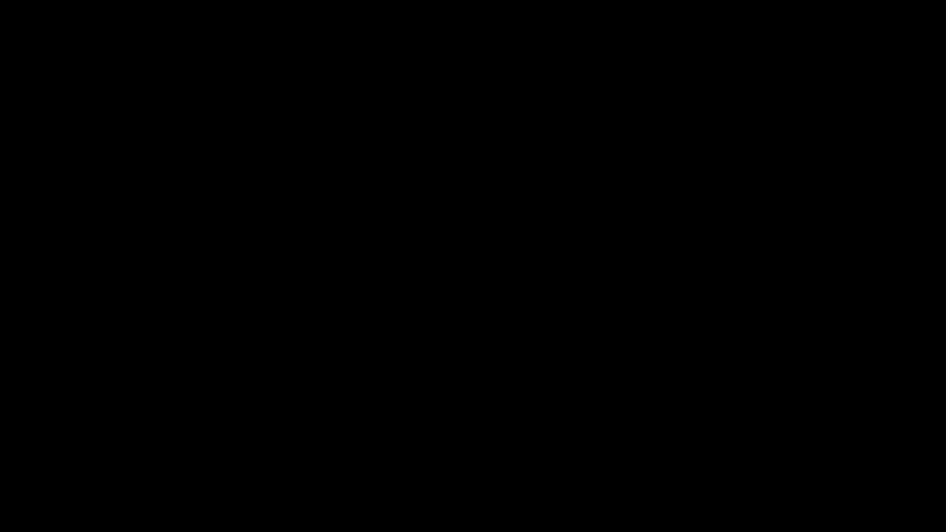
scroll(710, 396, "down", 2)
scroll(710, 399, "up", 15)
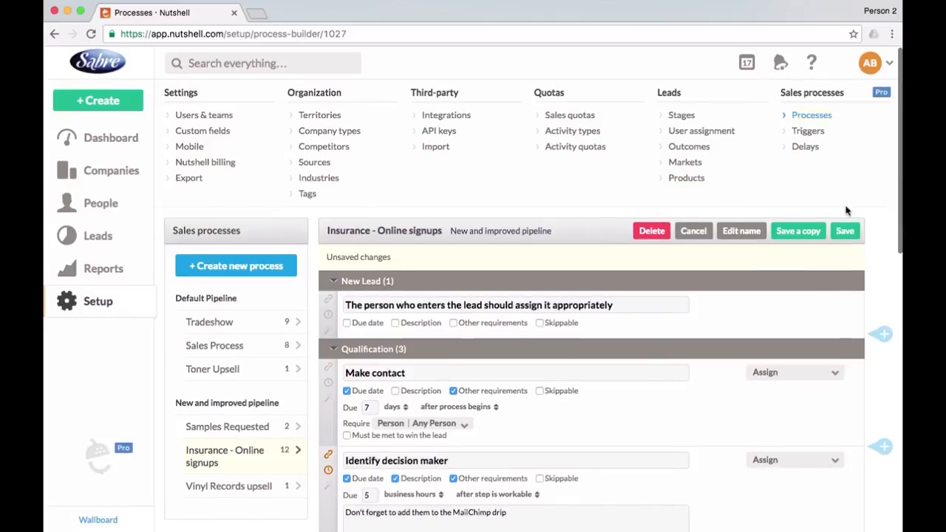
Save the changes to the Insurance - Online signups process.
left_click(845, 232)
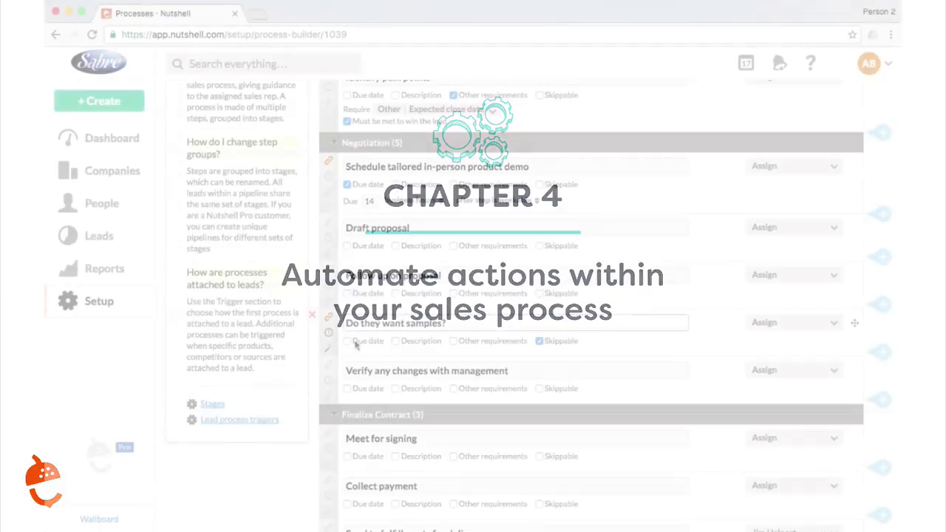
Set the Do they want samples? step to perform an action when it is completed and certain criteria are met.
left_click(329, 332)
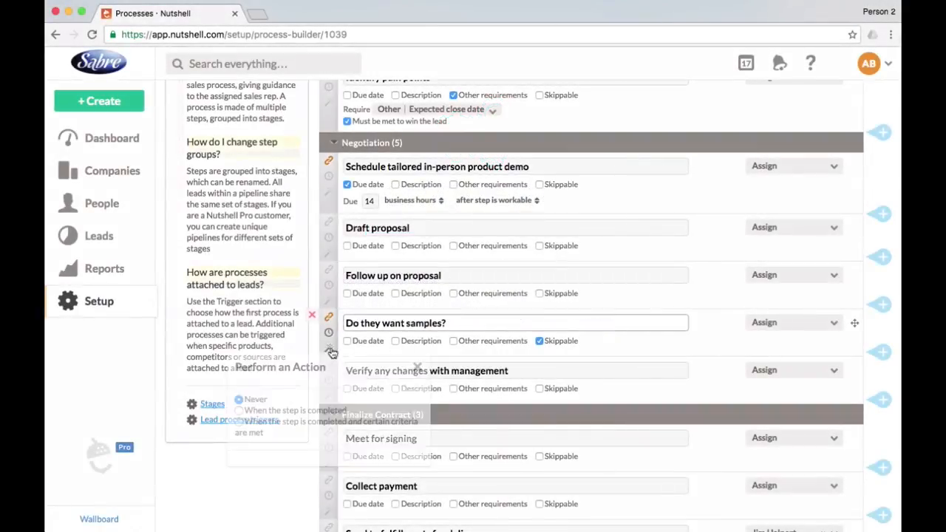
left_click(240, 410)
scroll(258, 415, "down", 3)
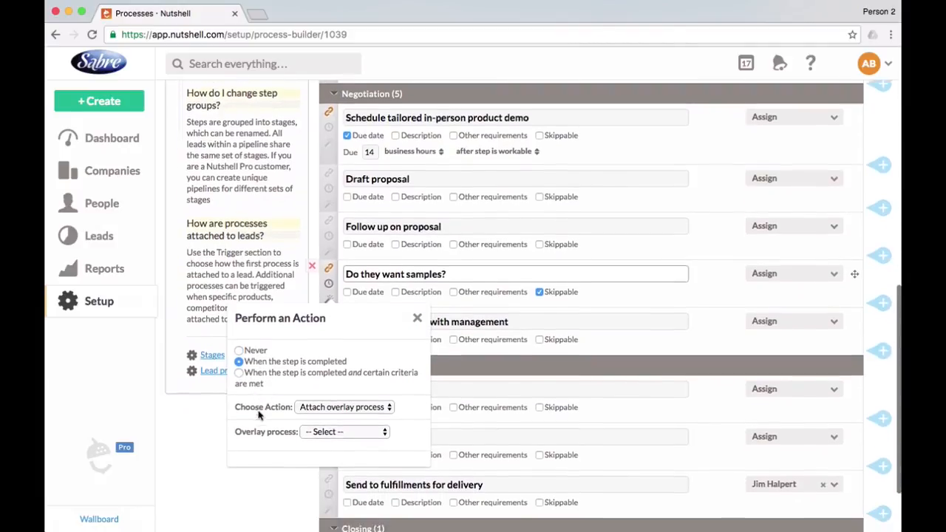
left_click(238, 345)
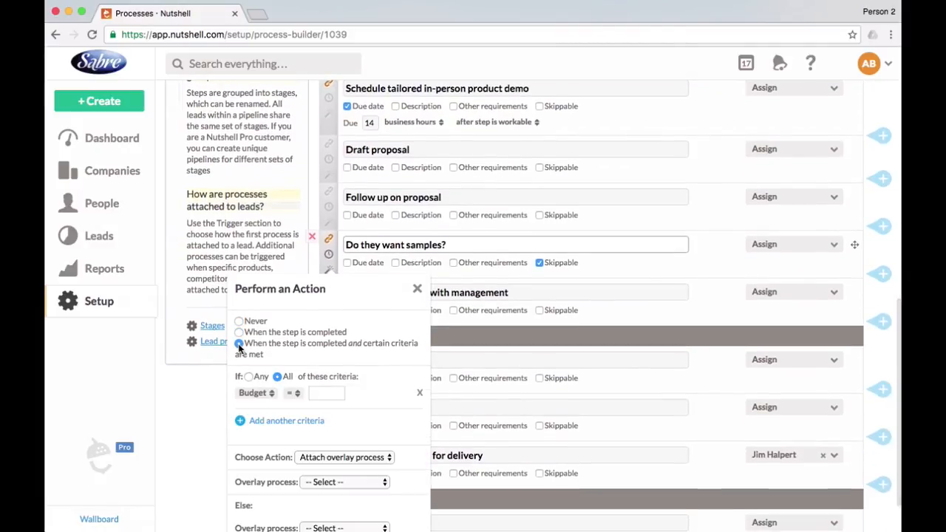
scroll(365, 396, "down", 2)
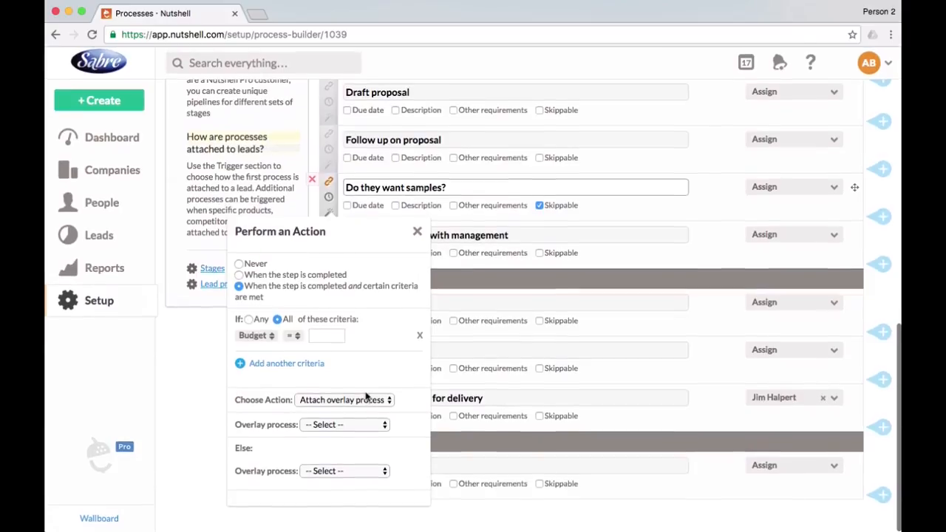
Set the action's criterion for the Do they want samples? step to Samples requested? = Yes.
left_click(258, 337)
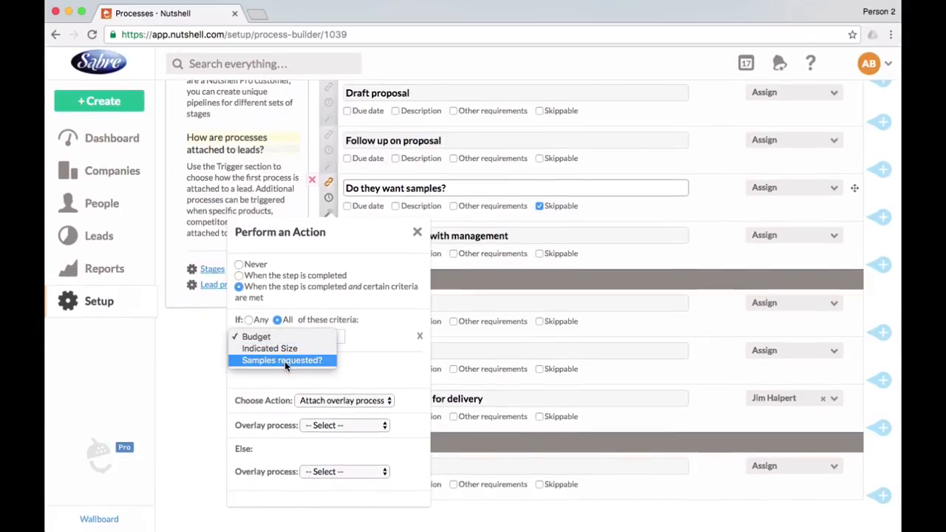
left_click(284, 361)
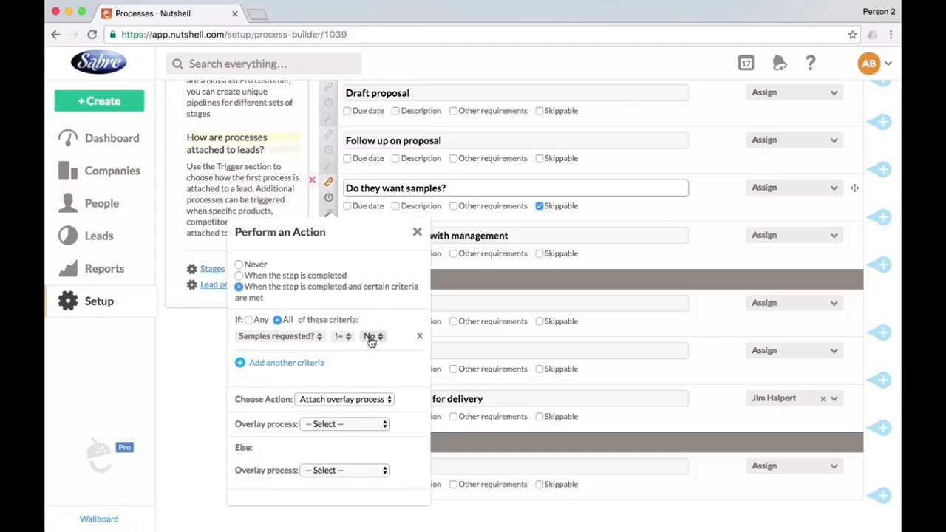
left_click(342, 335)
left_click(359, 350)
left_click(373, 335)
left_click(370, 336)
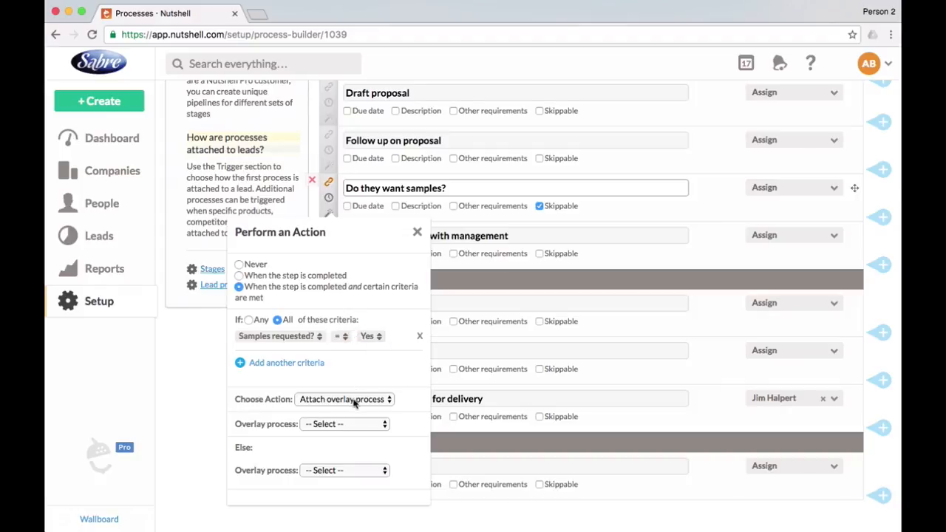
Choose Samples Requested as the overlay process to attach when the criterion is met, and close the action settings.
left_click(344, 424)
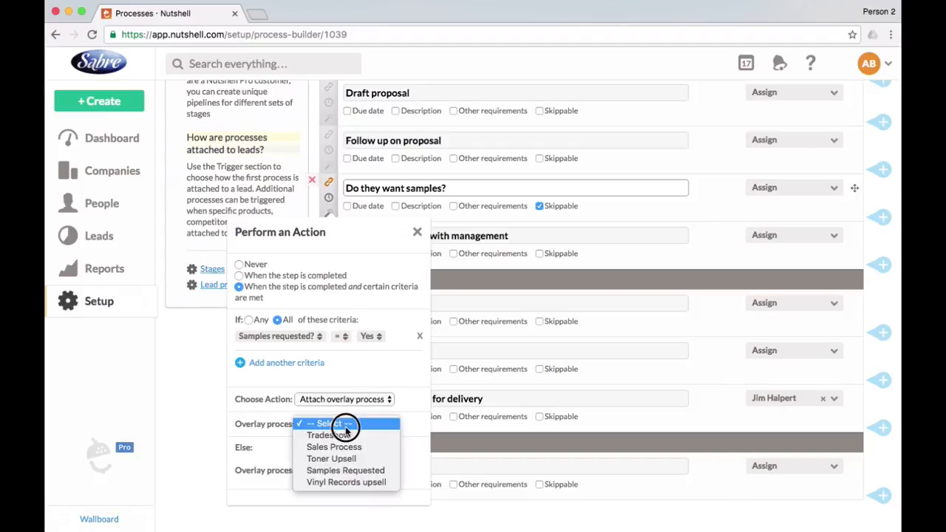
left_click(370, 471)
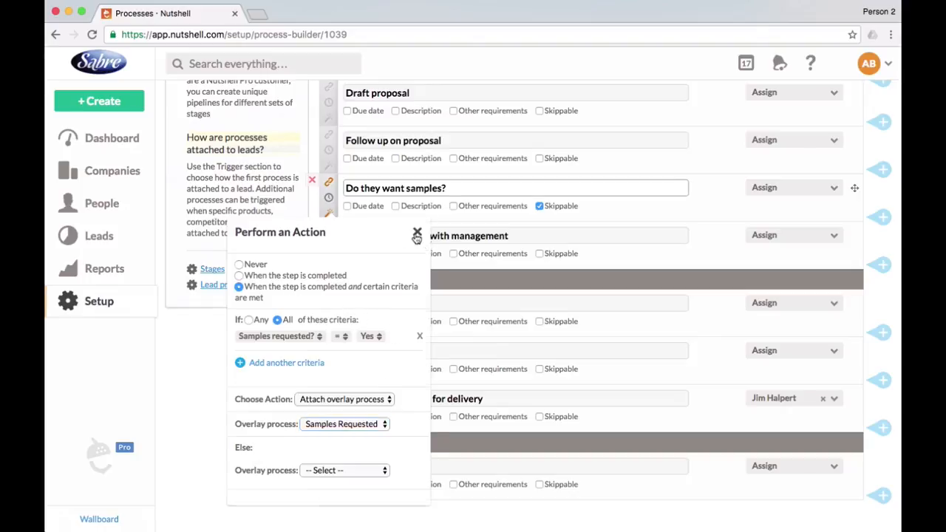
left_click(416, 233)
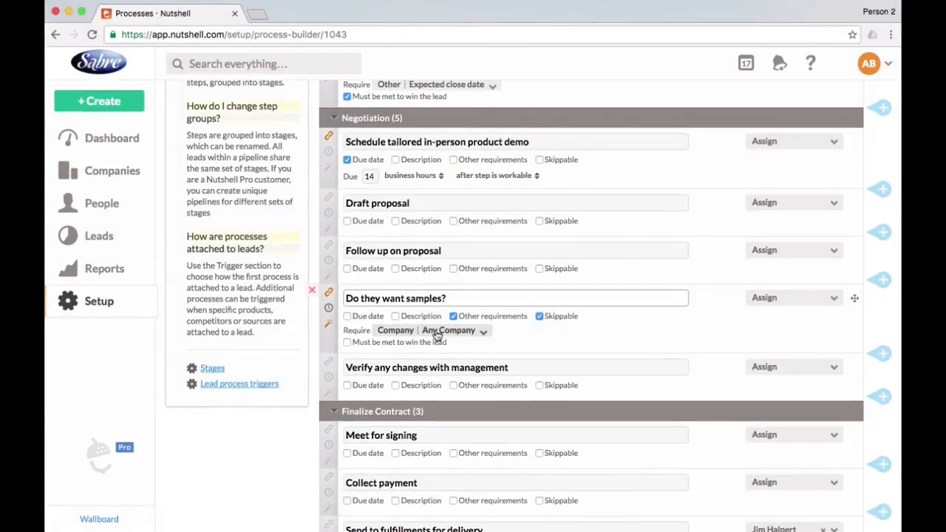
Change the requirement of the Do they want samples? step to Decision, Samples requested?
left_click(436, 330)
left_click(417, 486)
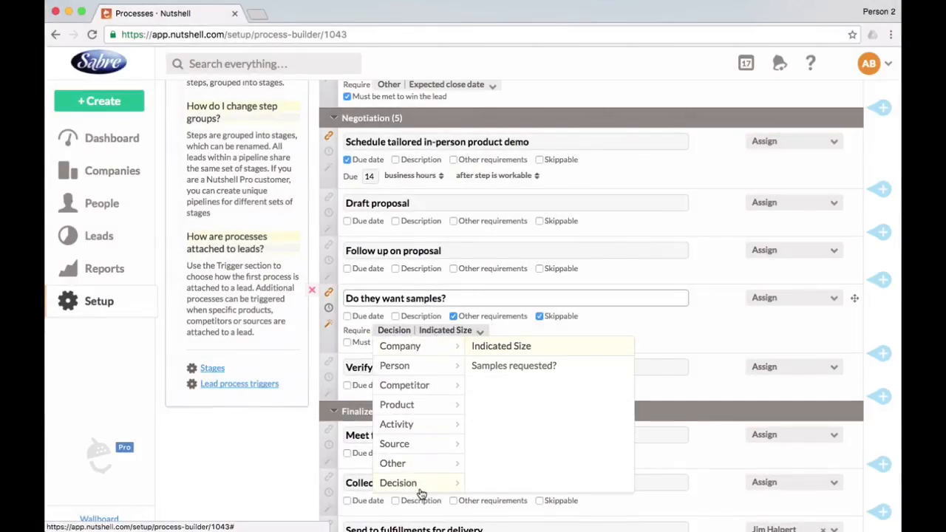
left_click(532, 367)
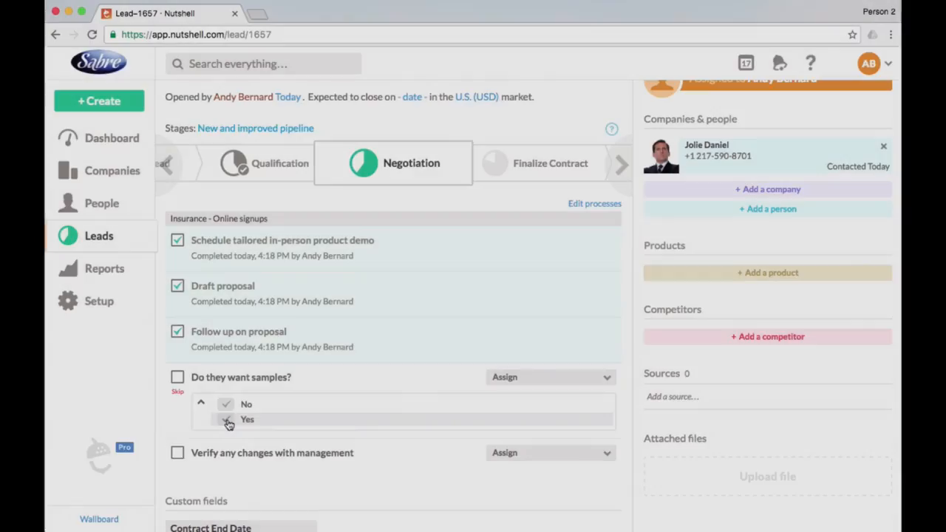
Answer Yes to Do they want samples? on the lead and mark that step complete.
left_click(227, 422)
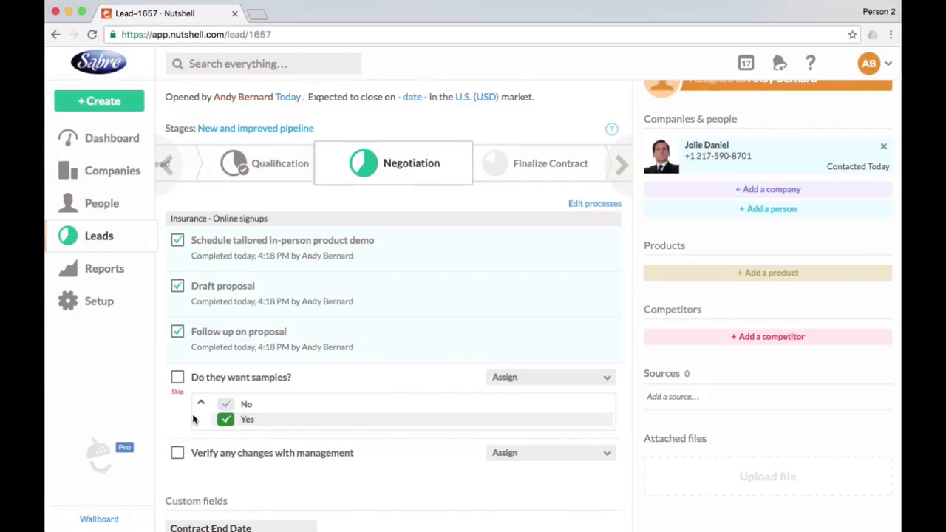
left_click(178, 378)
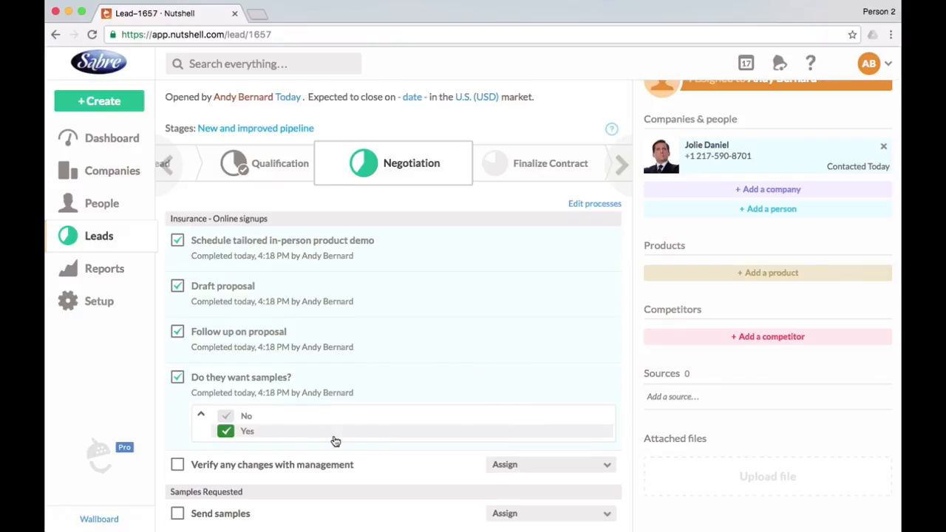
Complete Send samples and Follow up to get their thoughts on the samples in the lead's Samples Requested process.
scroll(336, 441, "down", 4)
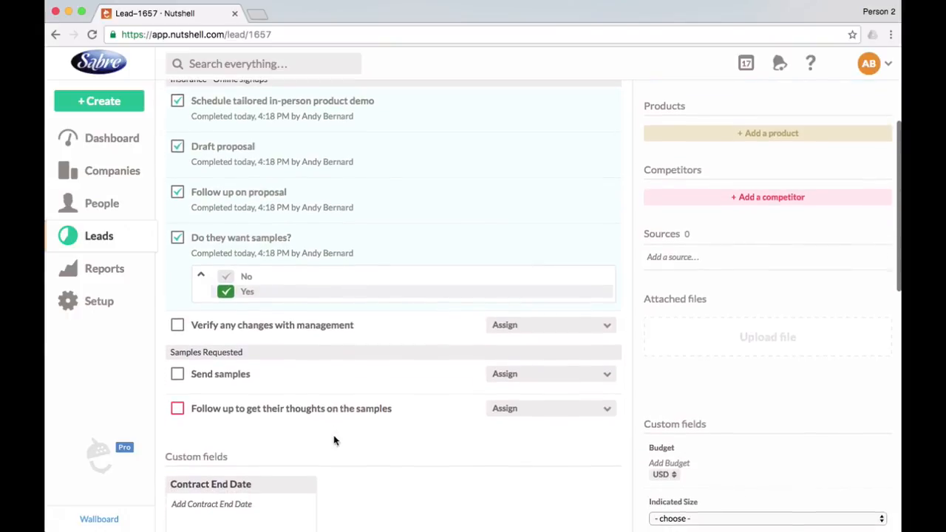
left_click(176, 378)
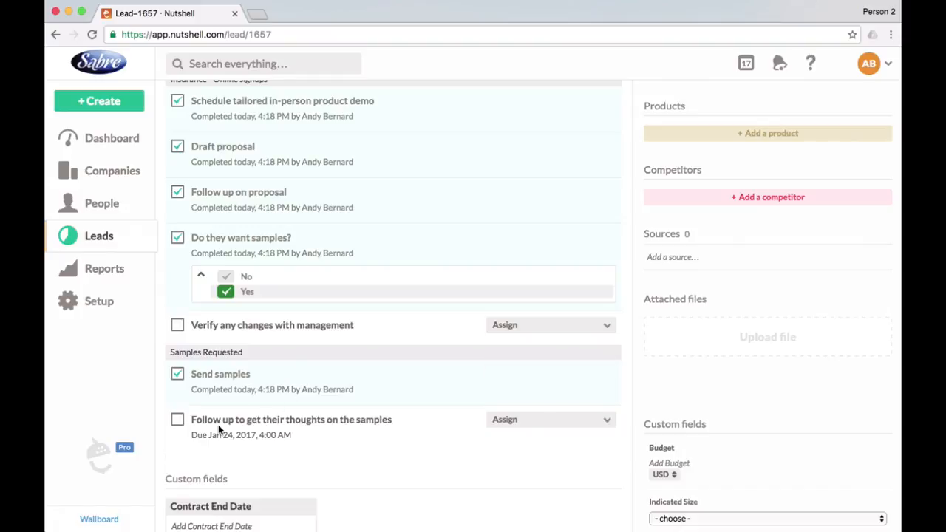
scroll(218, 424, "down", 1)
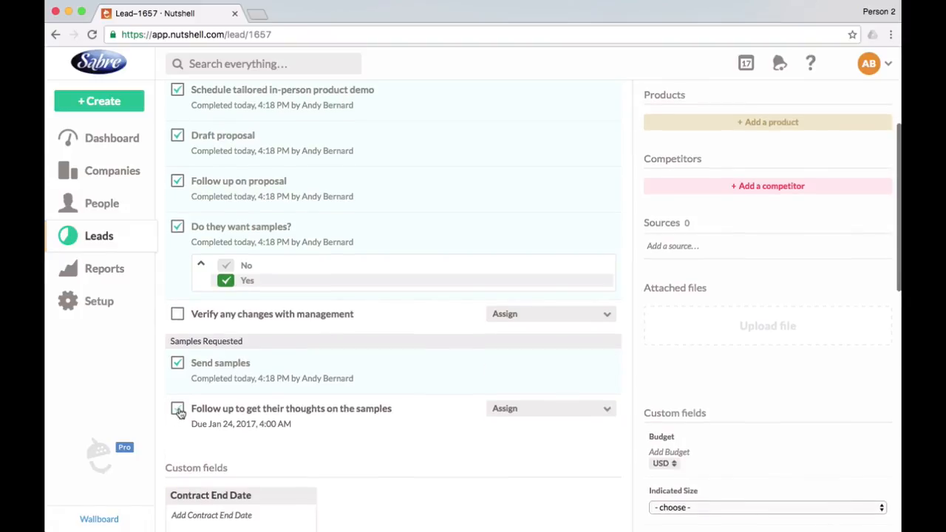
left_click(178, 410)
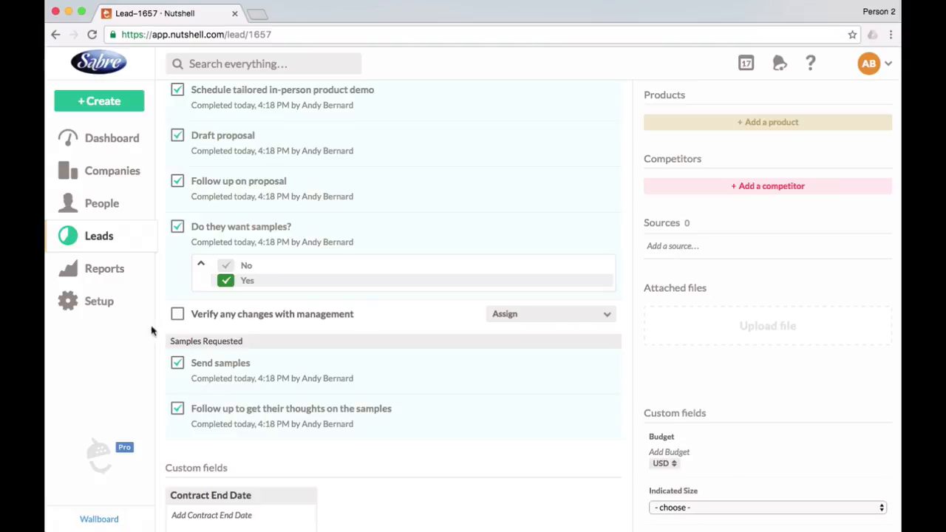
Return to the process setup and review the action criteria and overlay process of the Do they want samples? step.
left_click(116, 302)
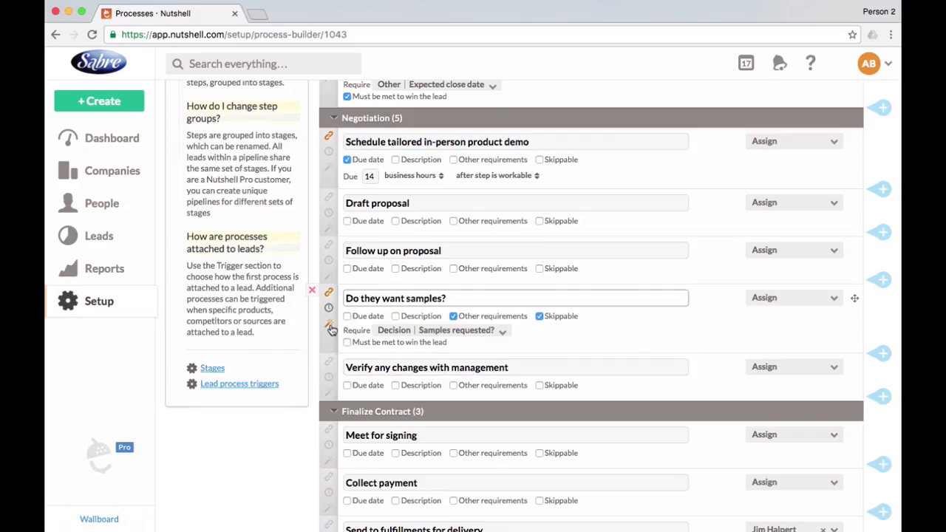
left_click(329, 325)
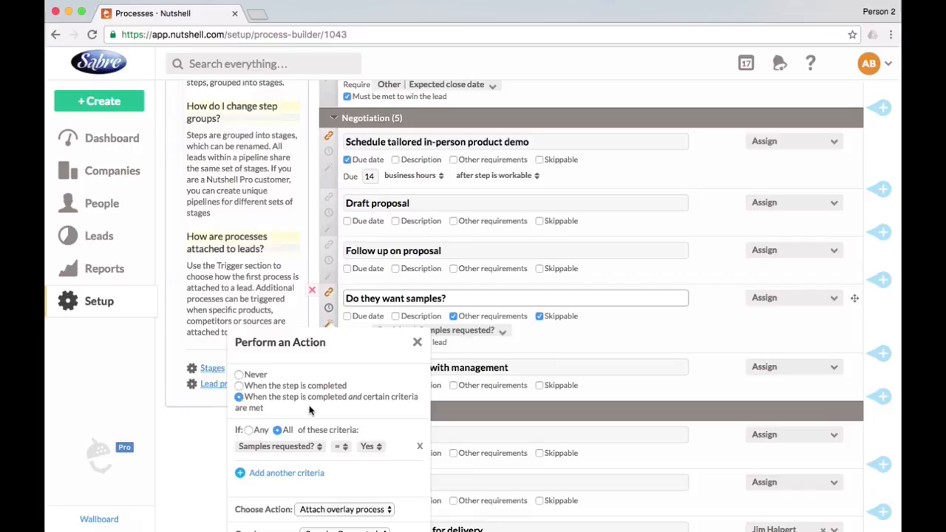
scroll(325, 412, "down", 3)
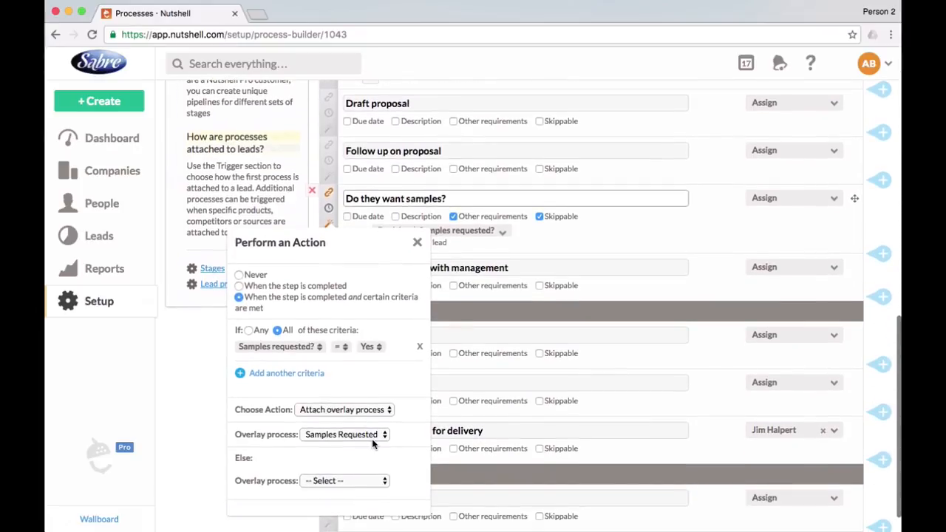
left_click(380, 435)
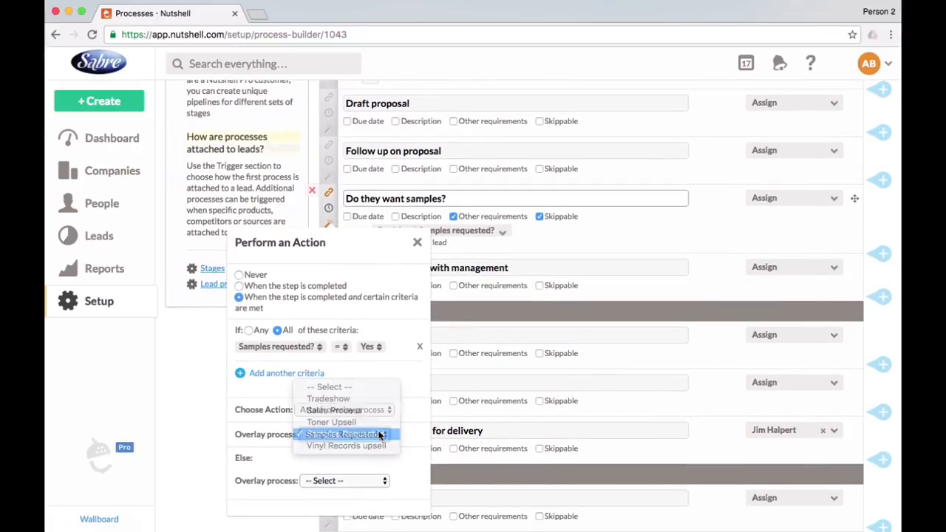
left_click(379, 436)
left_click(416, 242)
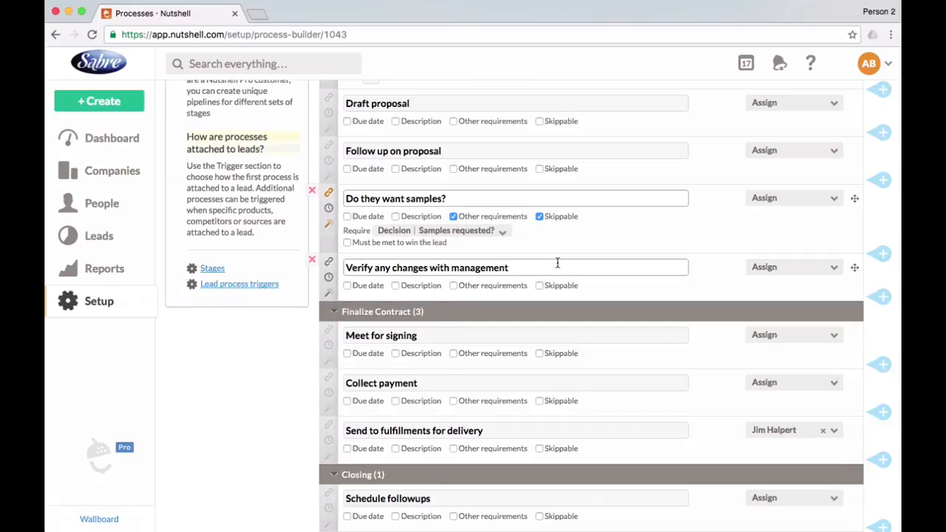
Set the Schedule followups step in the Closing stage to change the lead status to Won when the step is completed.
scroll(557, 265, "up", 5)
scroll(557, 266, "up", 8)
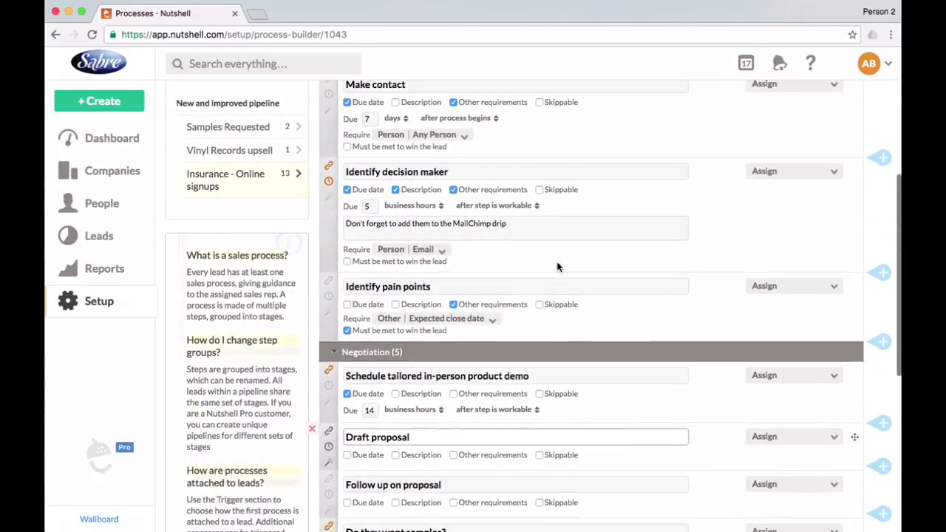
scroll(557, 266, "down", 12)
scroll(557, 266, "down", 1)
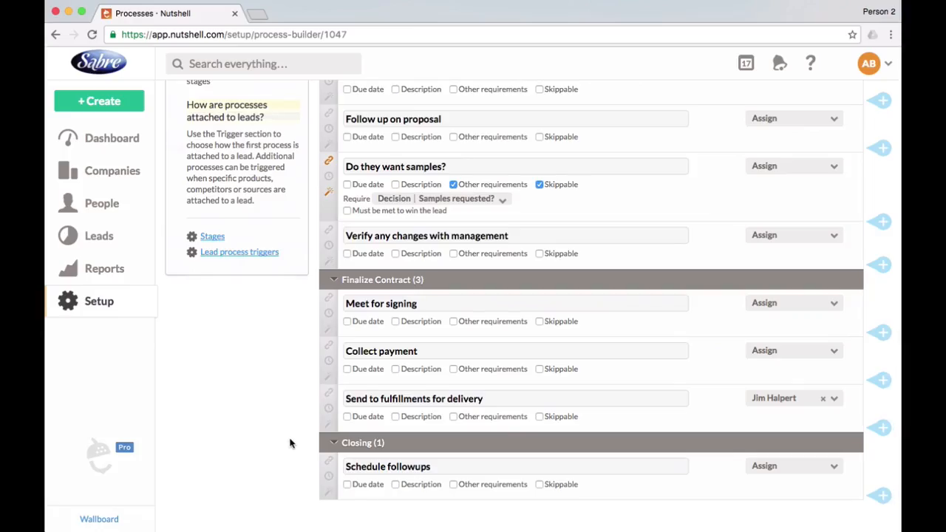
mouse_move(325, 386)
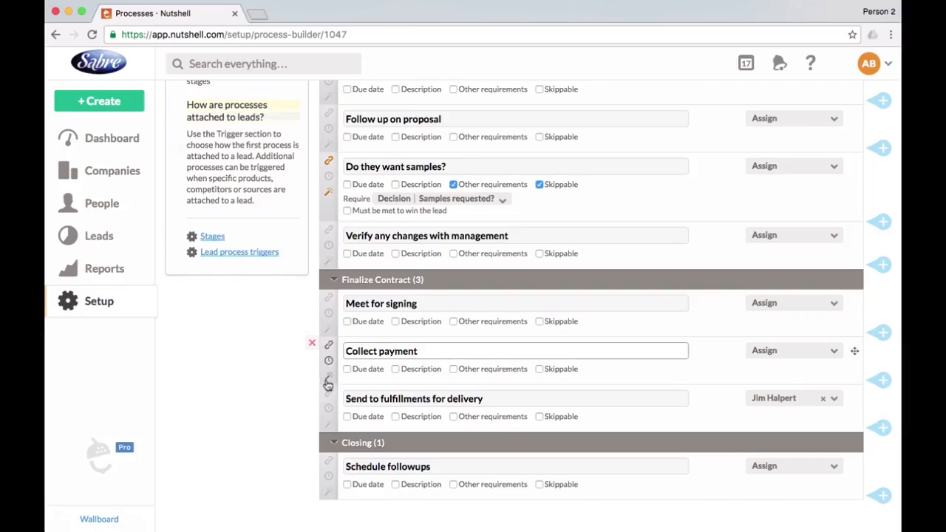
left_click(330, 493)
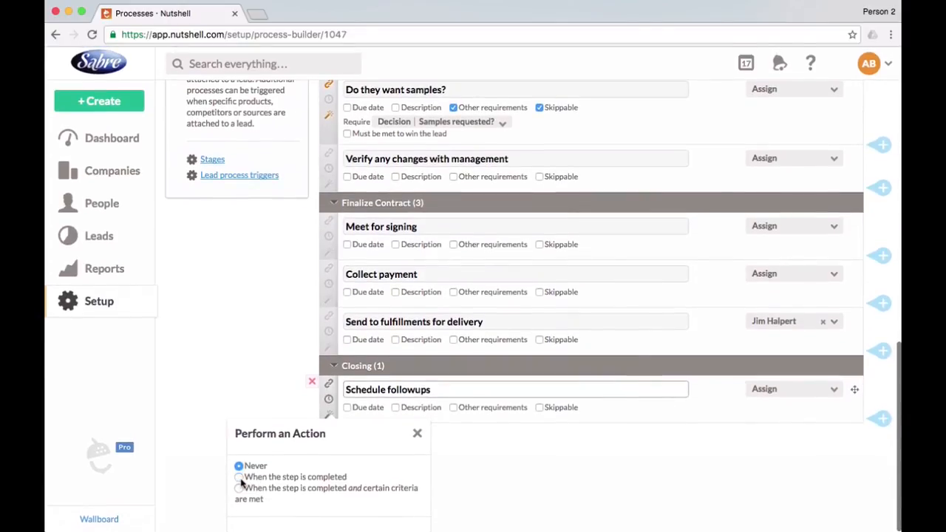
left_click(240, 478)
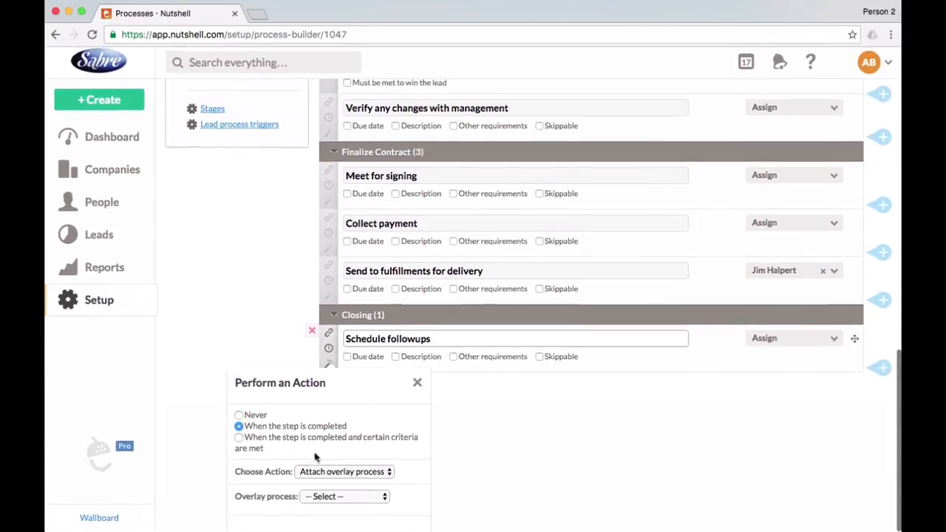
left_click(363, 474)
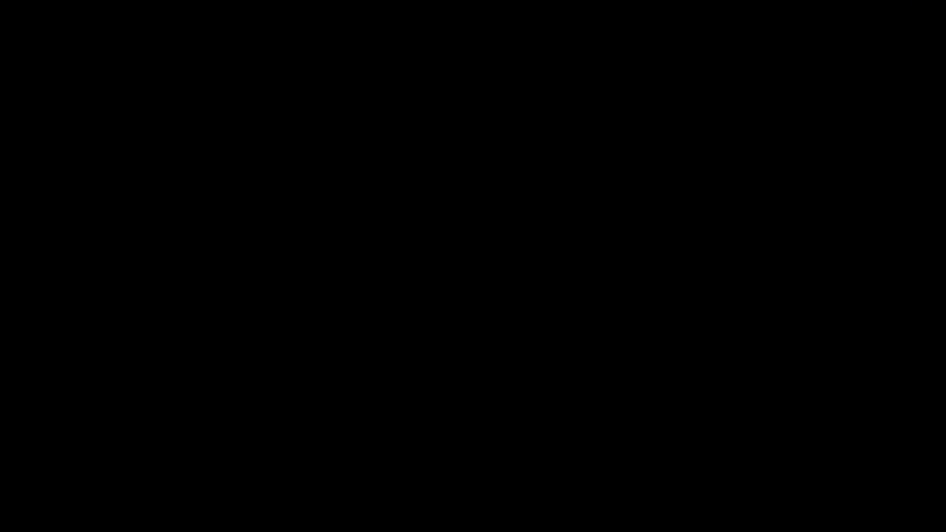
left_click(363, 483)
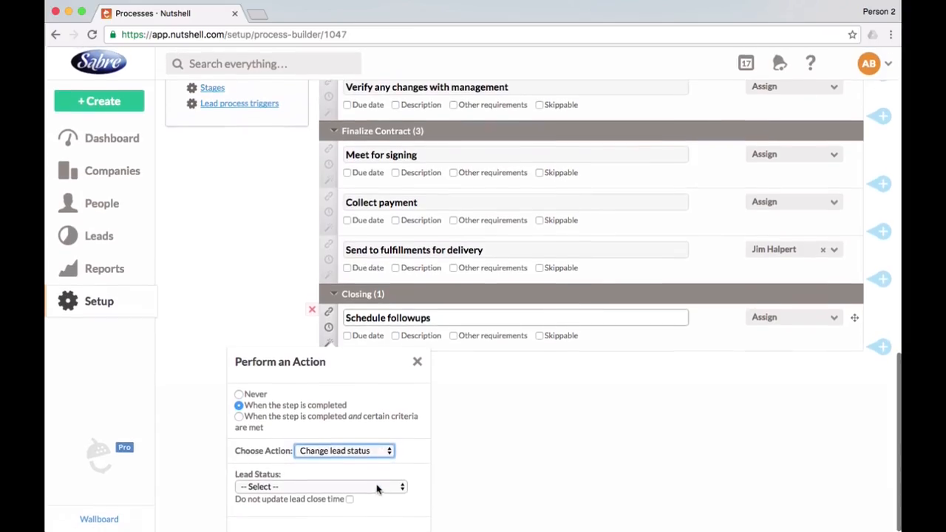
left_click(373, 484)
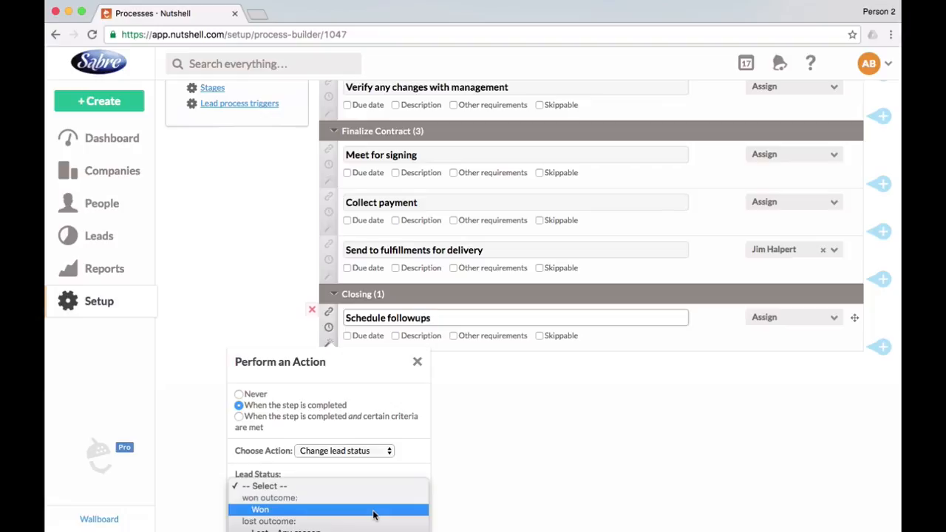
left_click(374, 511)
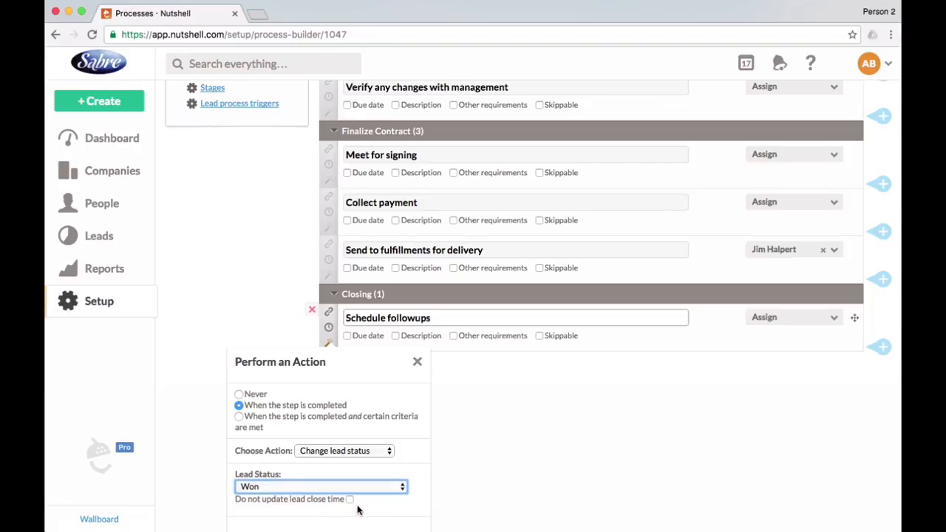
left_click(417, 363)
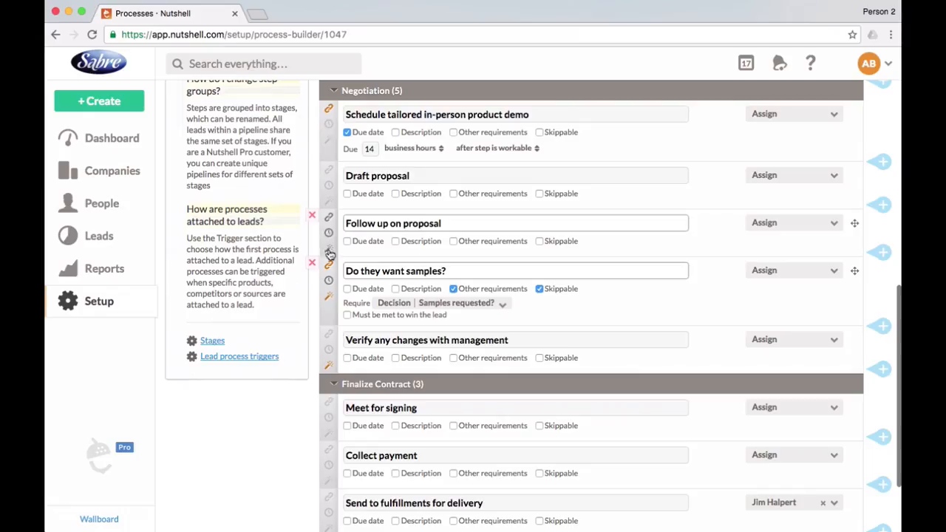
Set the Follow up on proposal step to perform the Set lead confidence action when the step is completed.
left_click(329, 252)
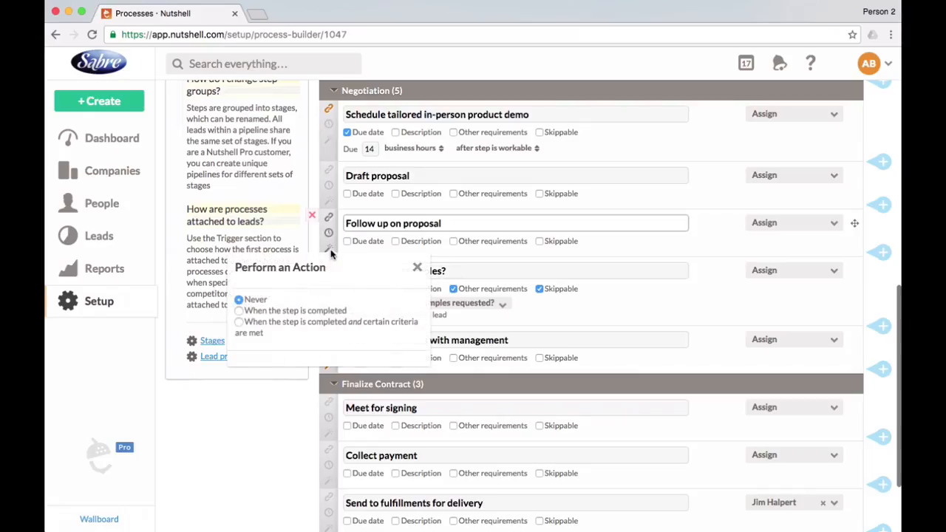
left_click(238, 311)
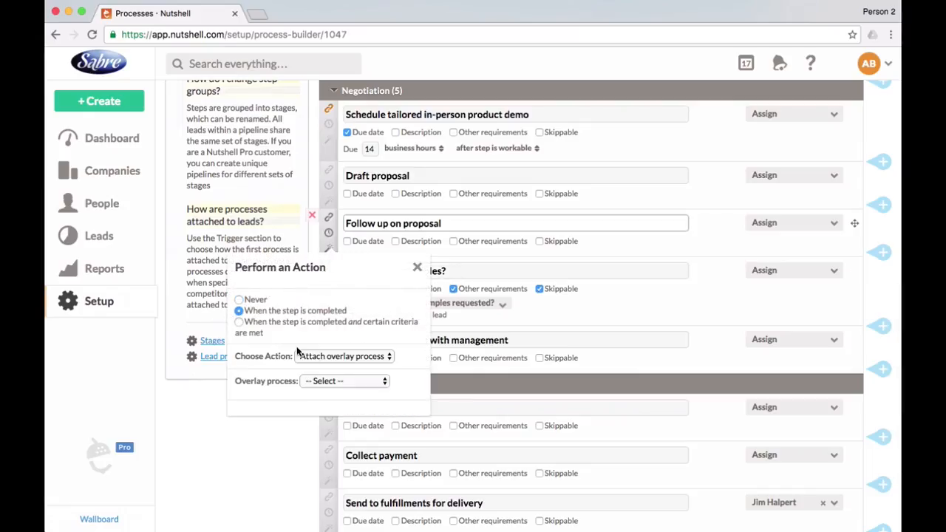
left_click(341, 357)
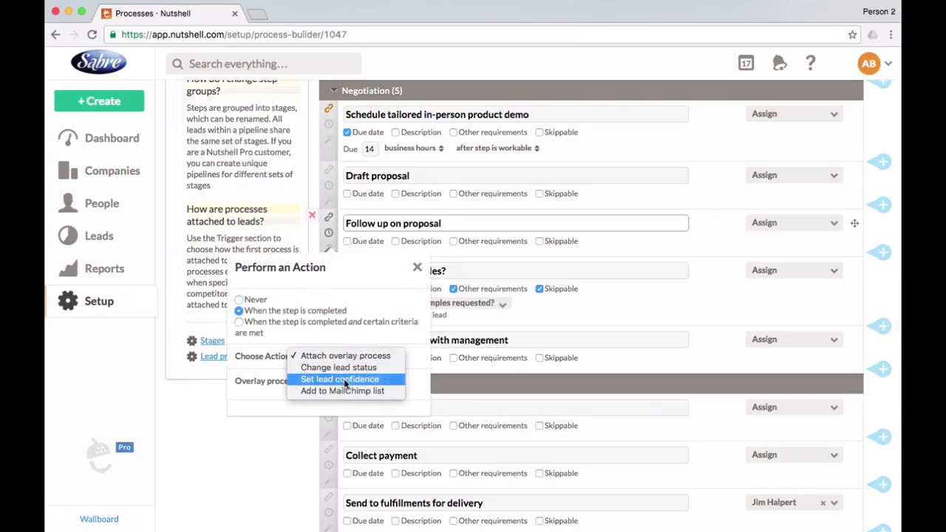
left_click(340, 378)
left_click_drag(235, 396, 344, 396)
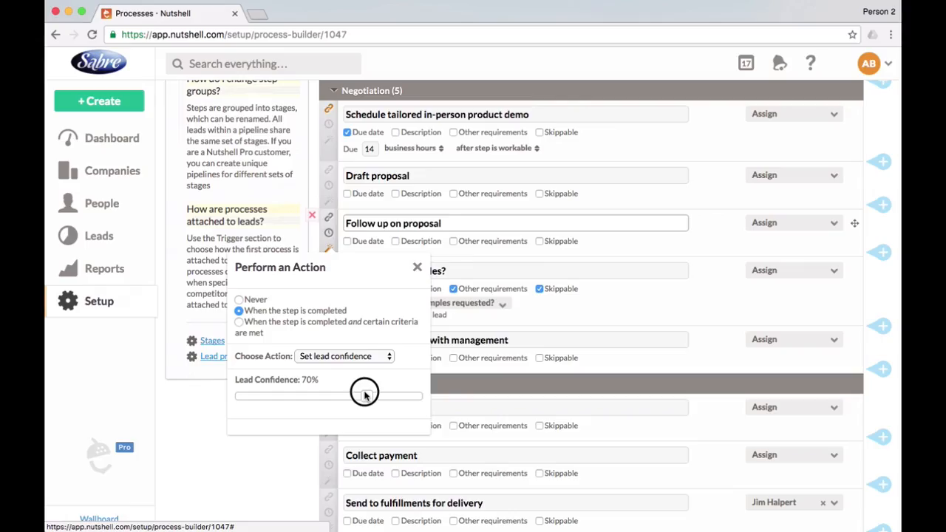
left_click_drag(363, 396, 367, 396)
left_click(417, 268)
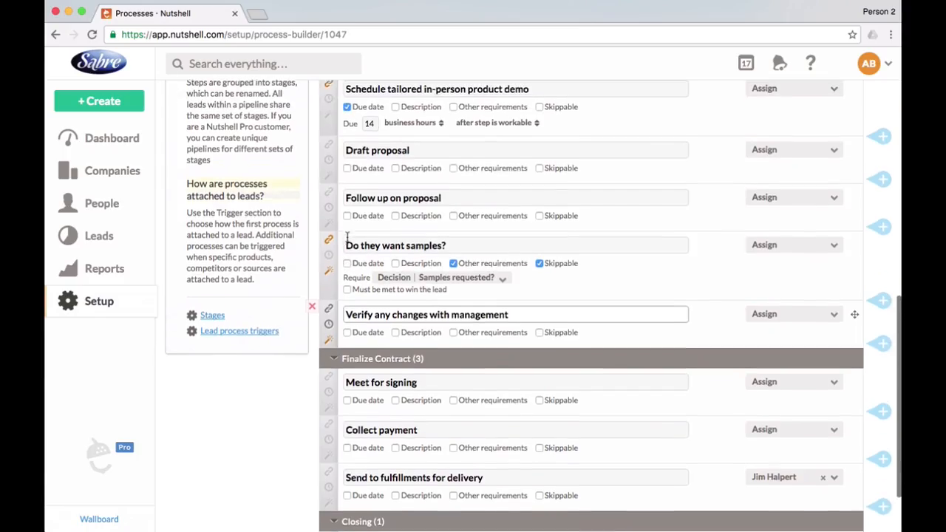
Make completing Identify decision maker add to the Promotional material MailChimp list with a welcome sent, and save the process.
scroll(348, 241, "up", 2)
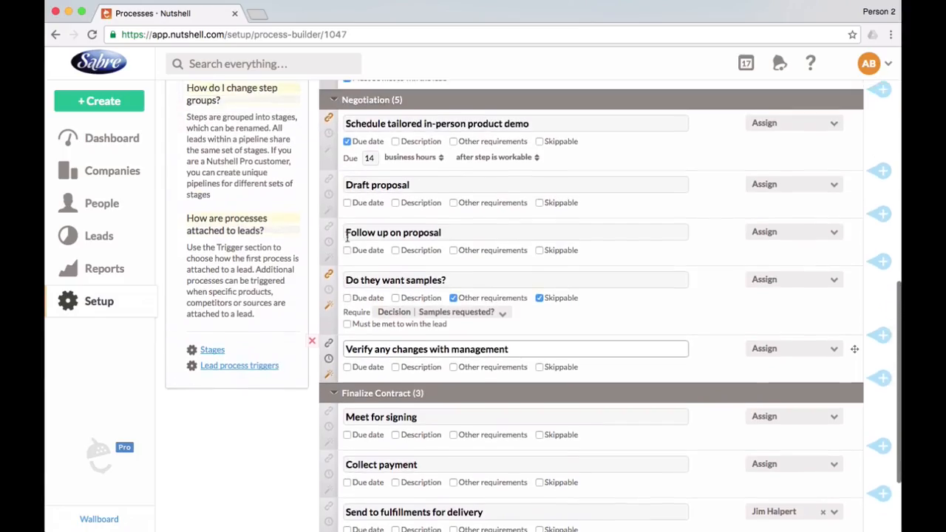
scroll(348, 240, "up", 4)
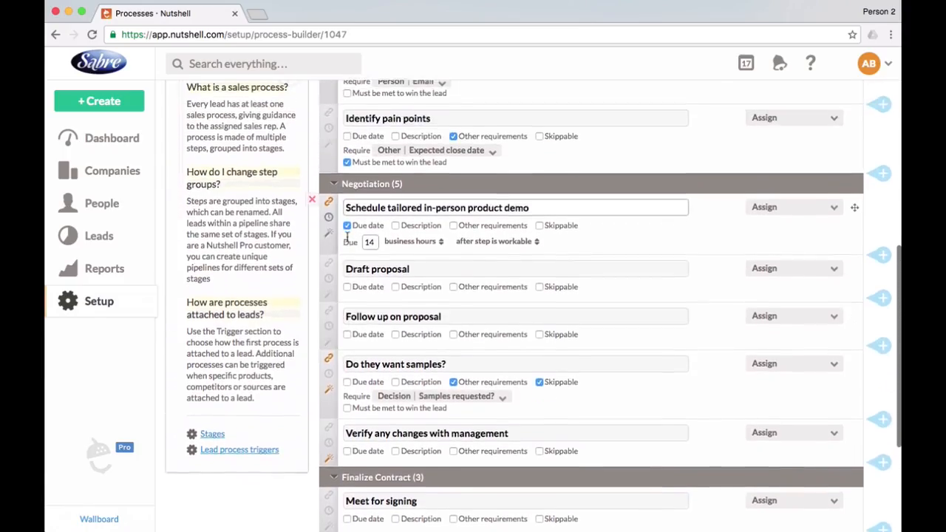
scroll(348, 236, "up", 3)
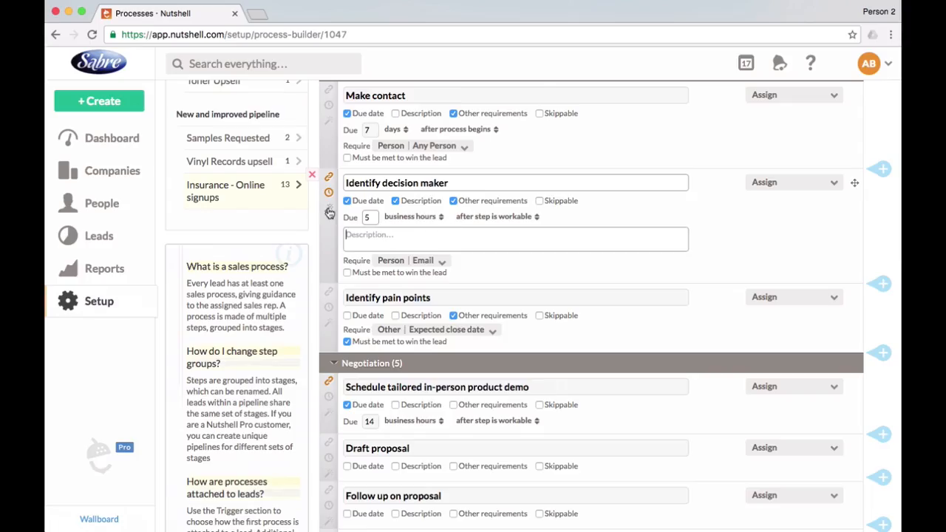
left_click(329, 211)
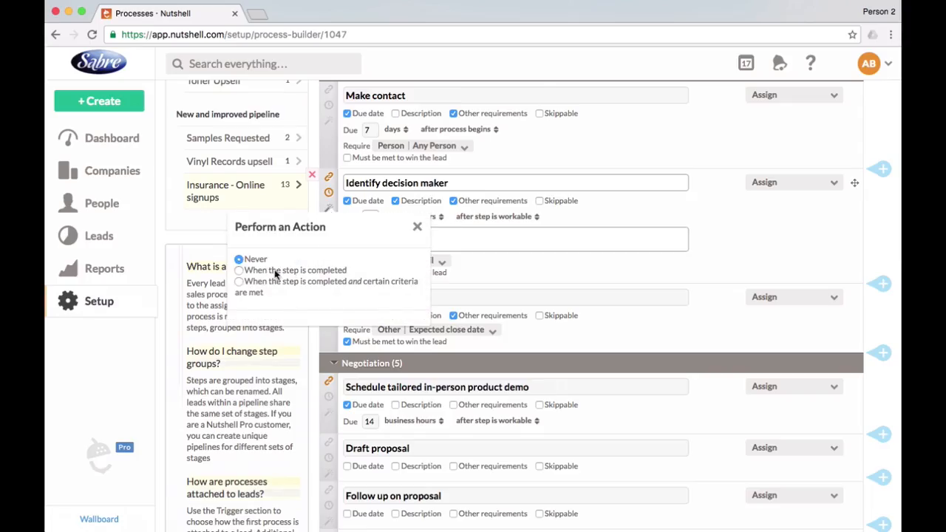
left_click(238, 271)
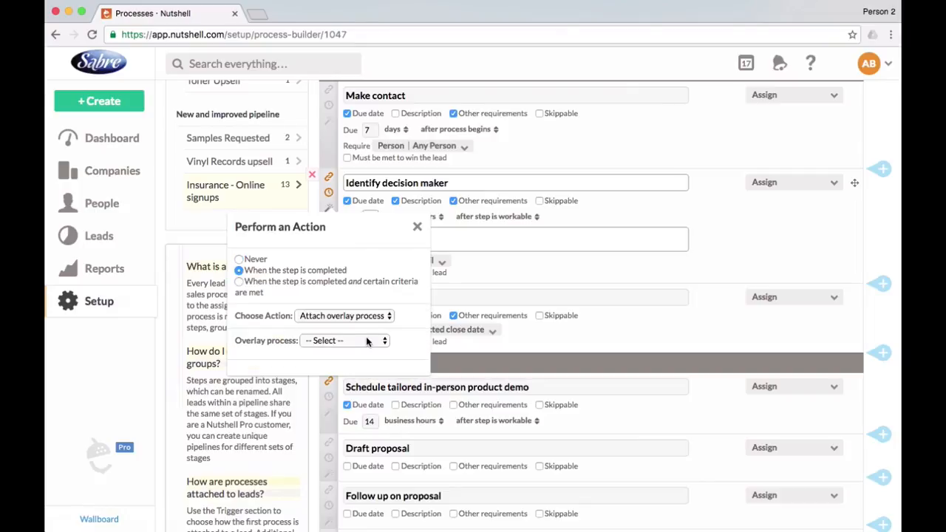
left_click(344, 315)
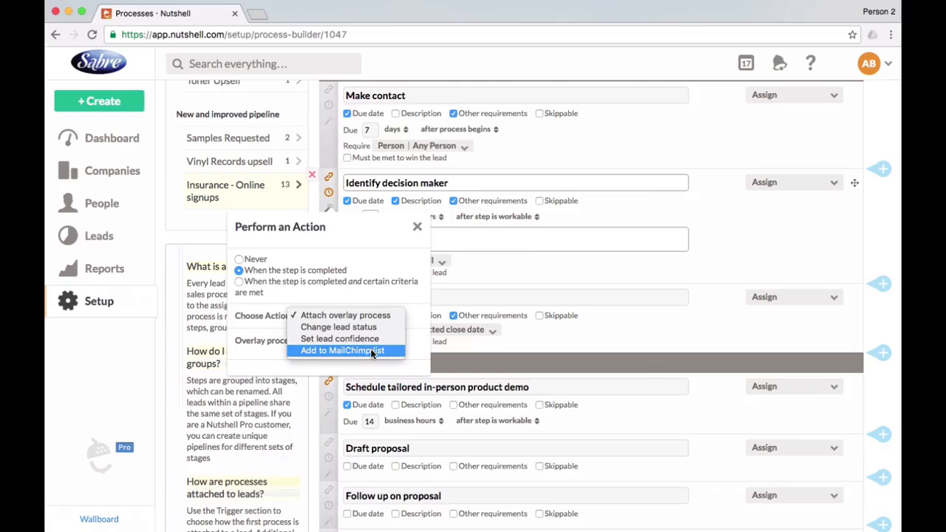
left_click(370, 348)
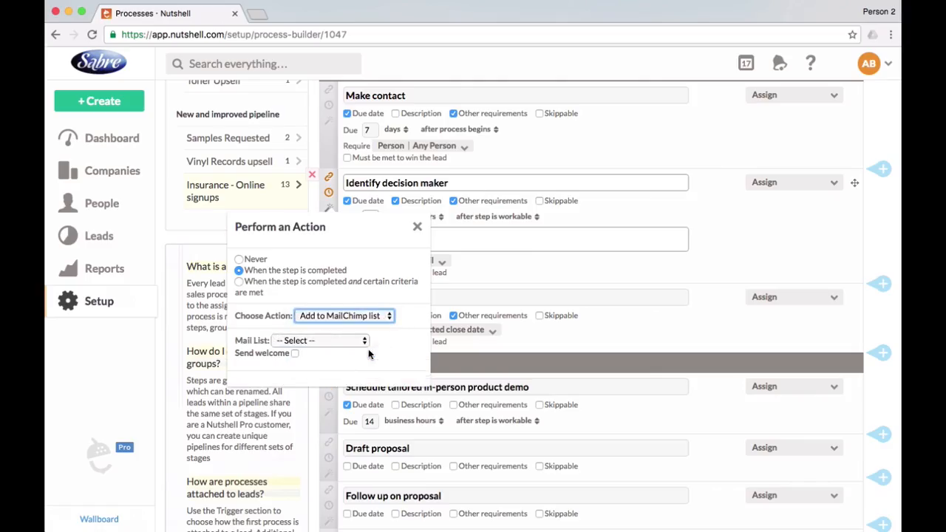
left_click(347, 344)
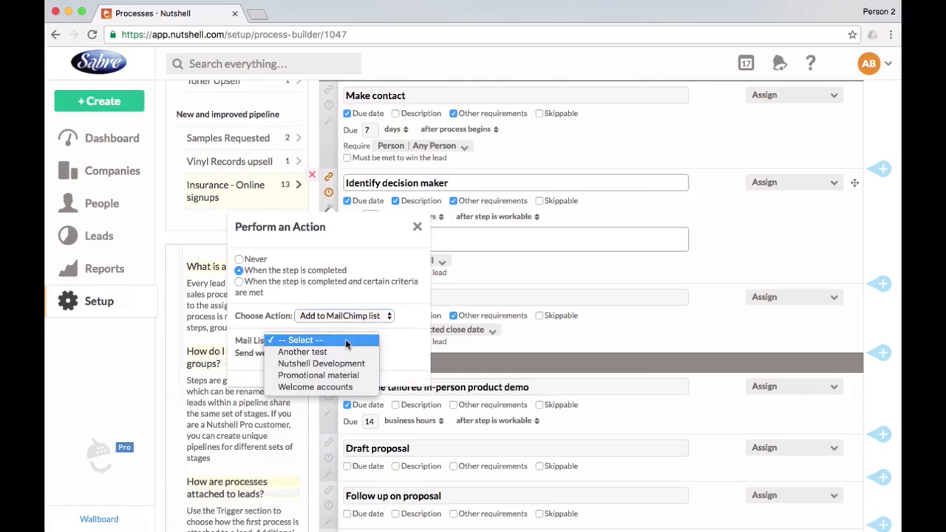
left_click(367, 376)
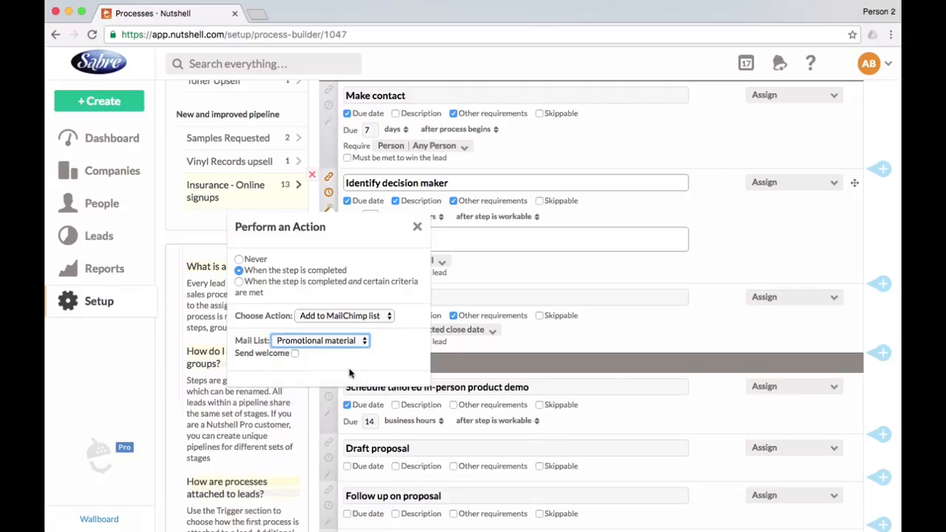
left_click(294, 354)
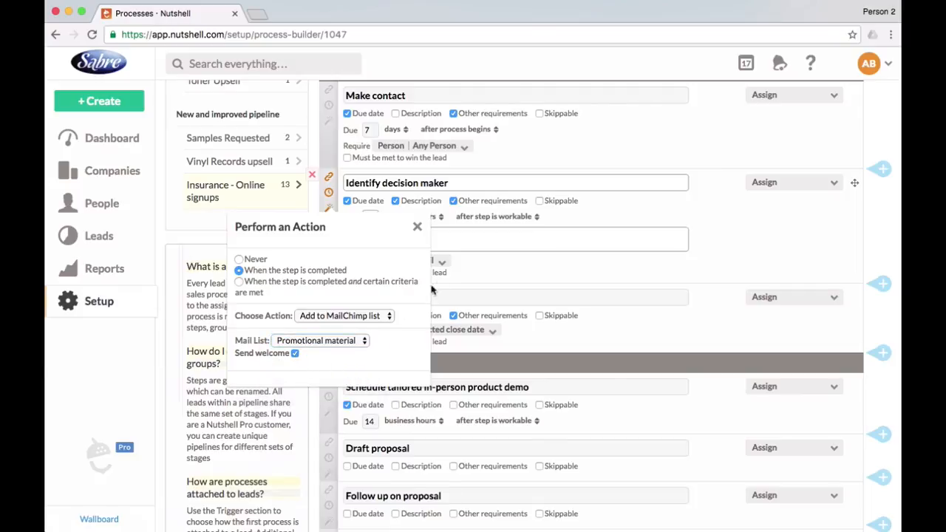
left_click(417, 228)
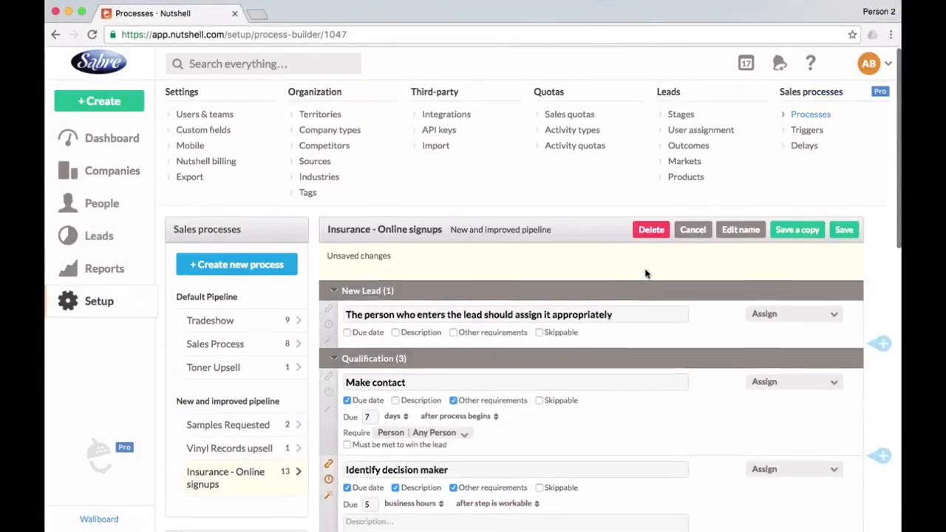
left_click(846, 232)
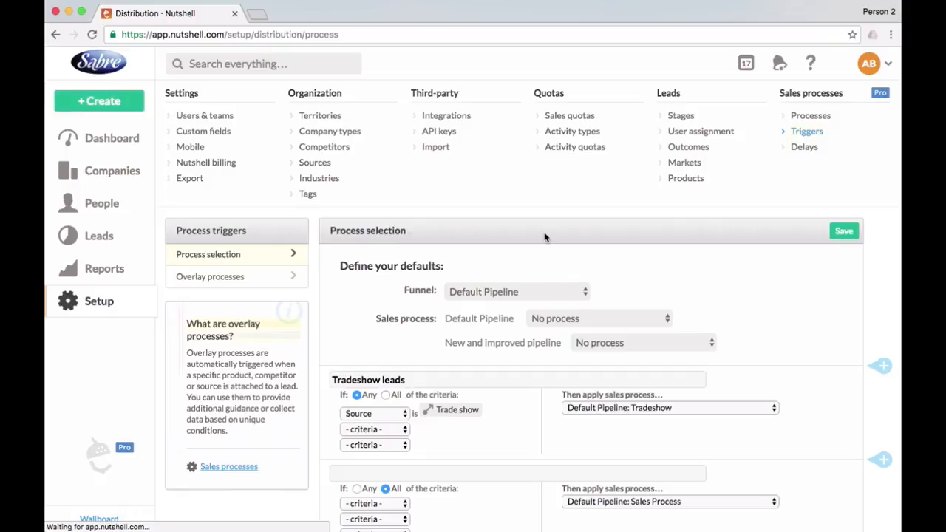
In the process triggers, set the default funnel to New and improved pipeline and that pipeline's default sales process to Insurance - Online signups.
scroll(545, 238, "down", 1)
left_click(538, 245)
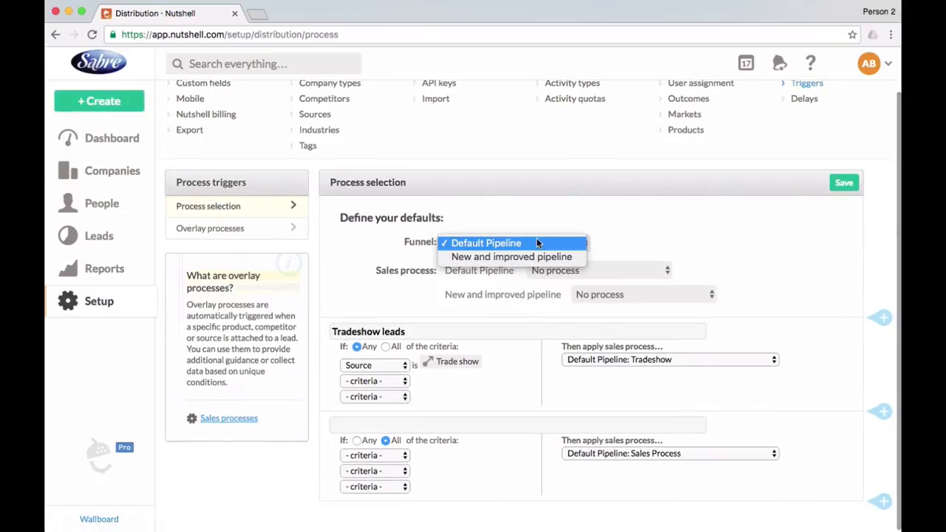
left_click(541, 256)
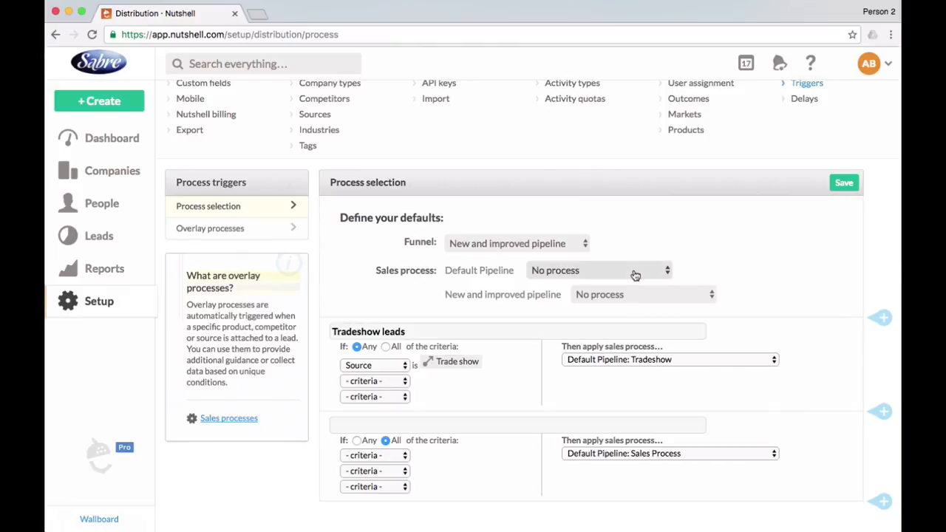
left_click(643, 296)
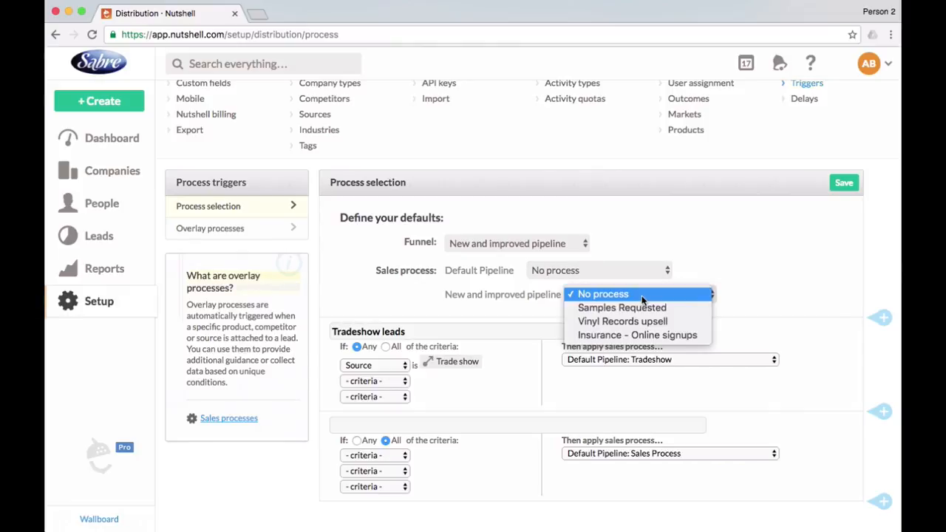
left_click(657, 331)
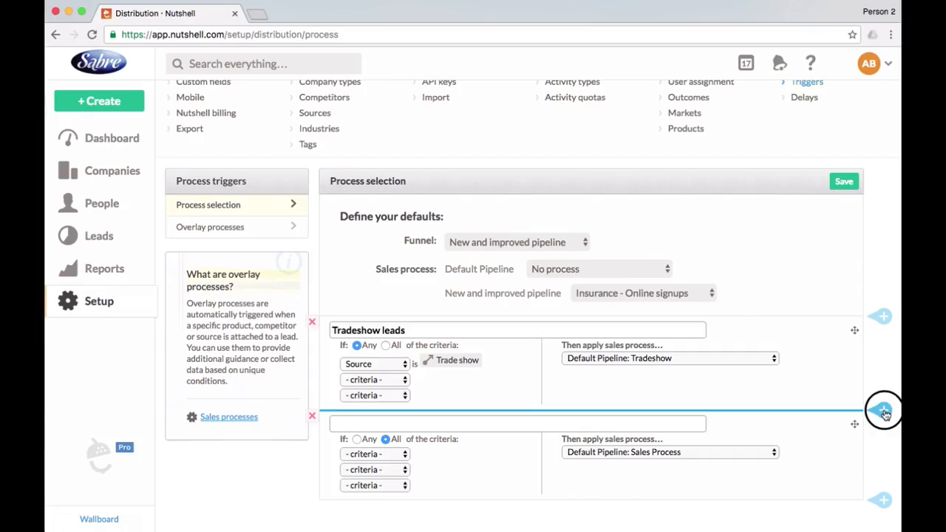
Add a process selection rule below Tradeshow leads matching any of Industry is Insurance or Source is Web submission.
left_click(880, 411)
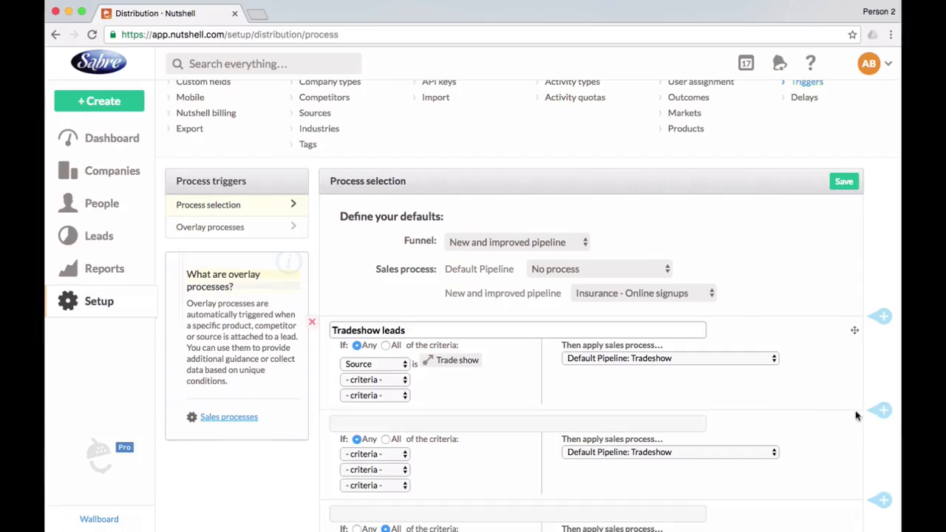
scroll(578, 424, "down", 3)
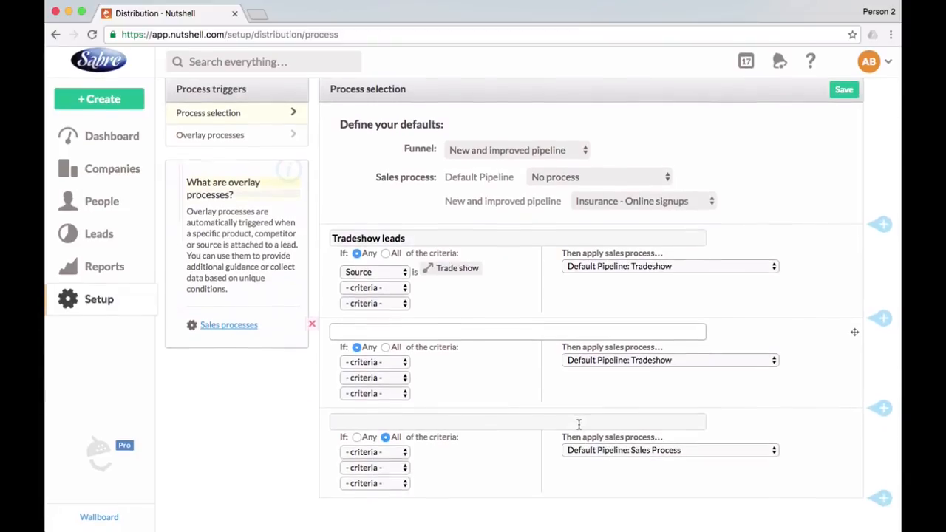
left_click(401, 362)
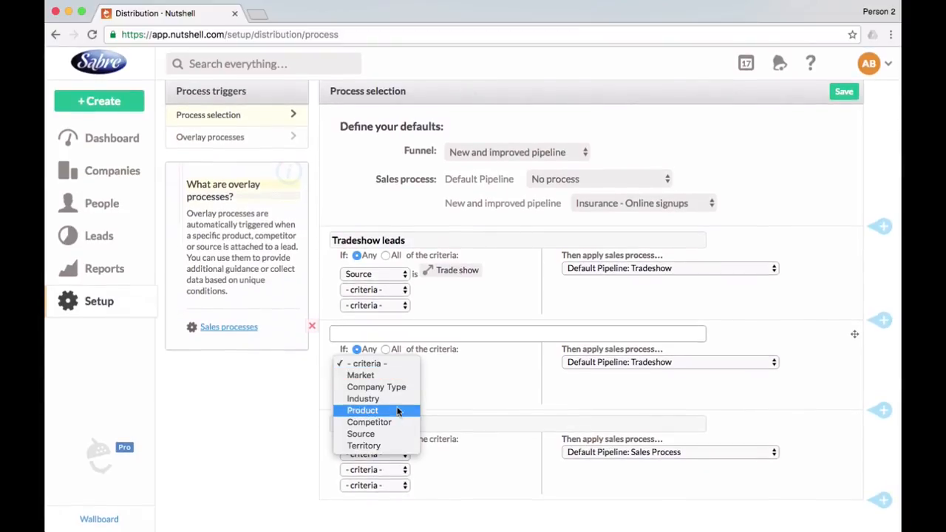
left_click(392, 398)
left_click(431, 380)
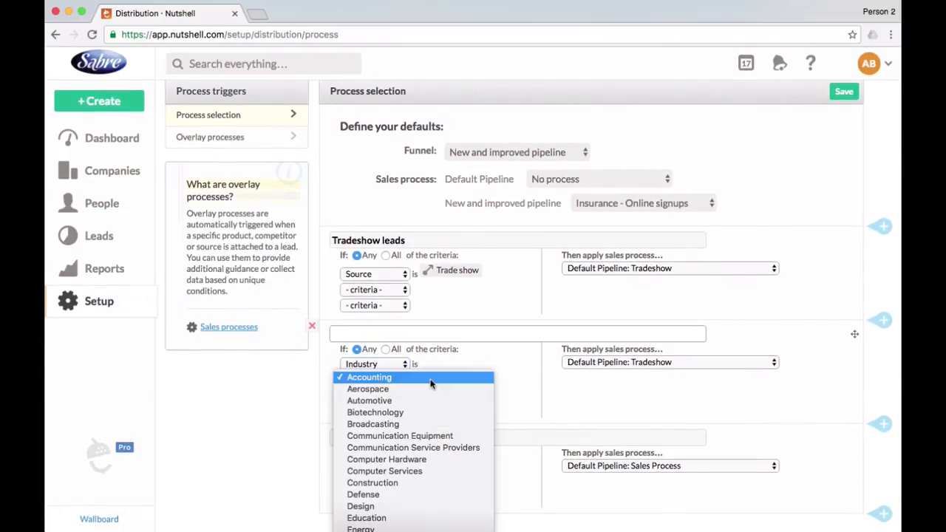
scroll(431, 383, "down", 5)
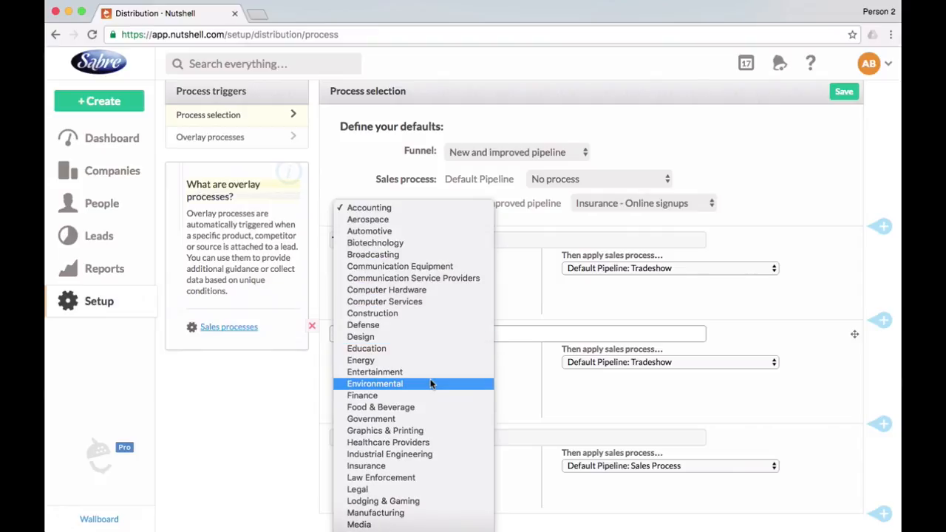
left_click(413, 467)
left_click(390, 393)
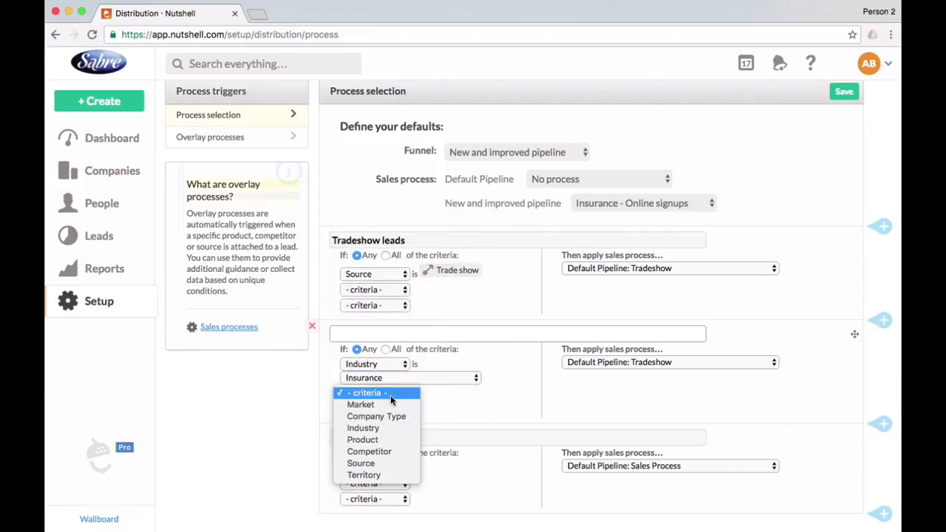
left_click(390, 461)
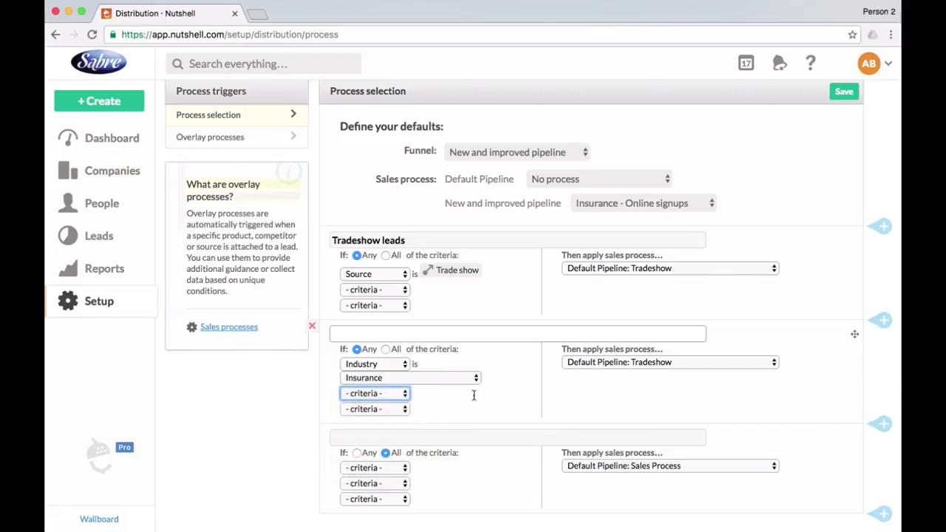
left_click(473, 396)
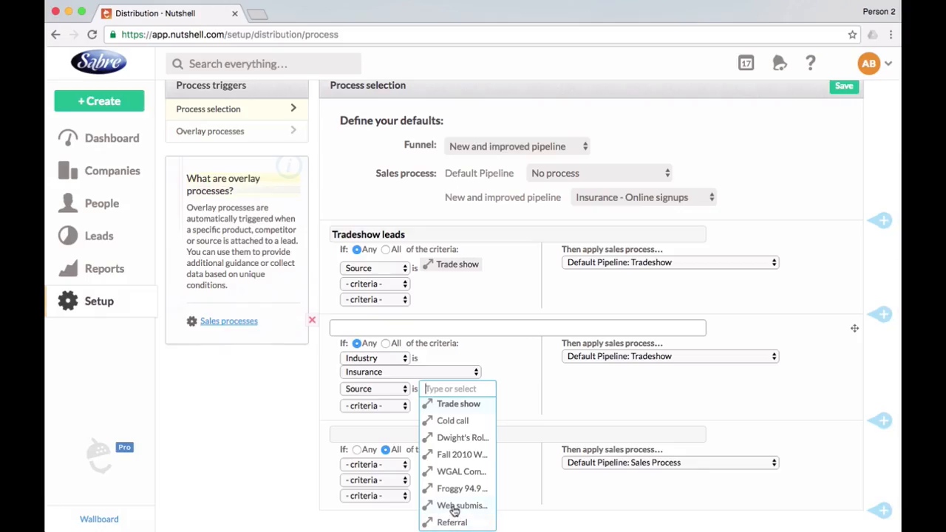
left_click(452, 510)
Have the new rule apply New and improved pipeline: Insurance - Online signups, name it Online signups, and save the process selection.
left_click(654, 357)
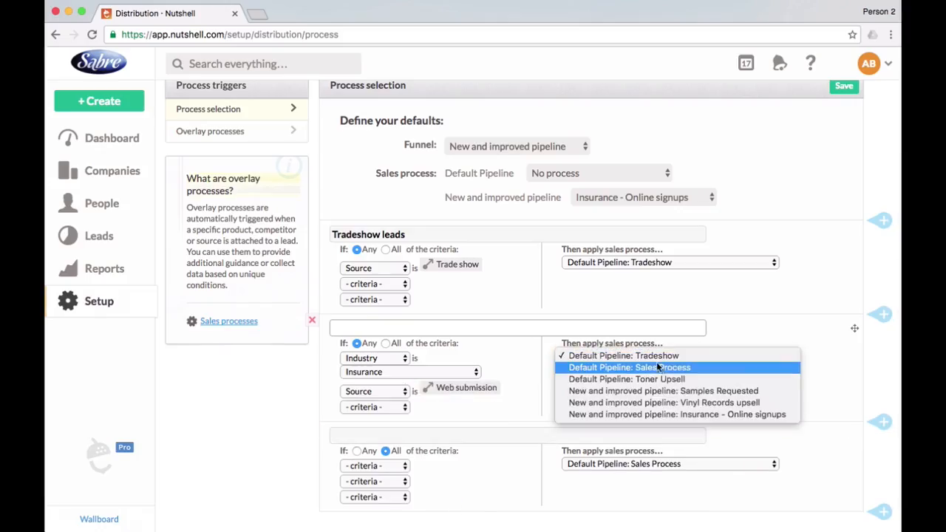
left_click(720, 411)
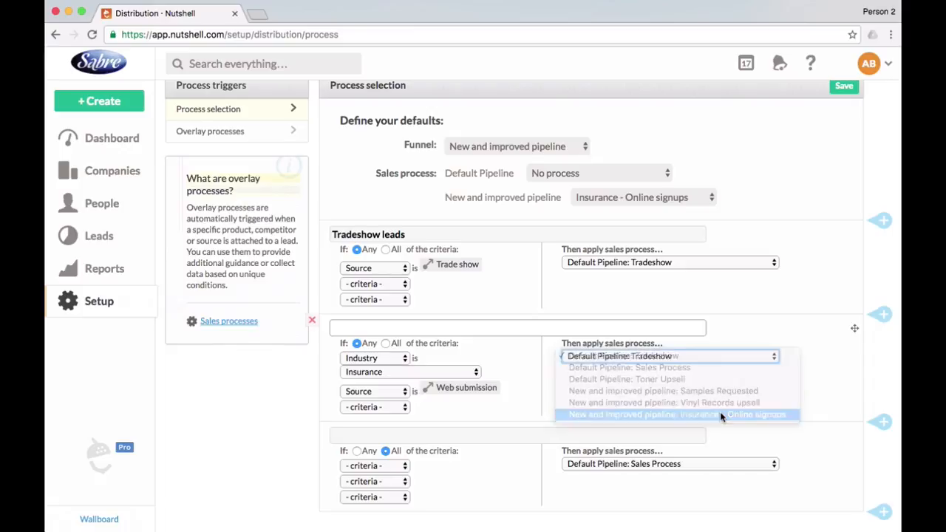
left_click(451, 327)
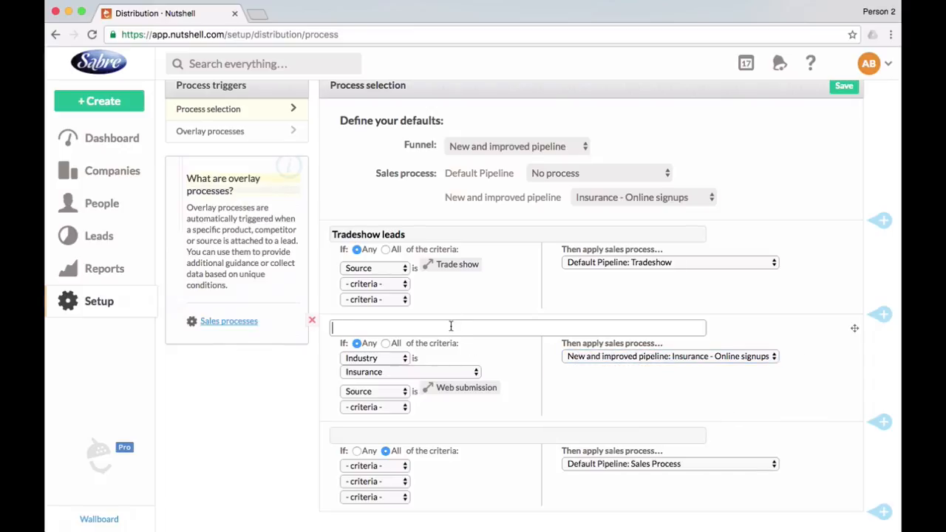
type("Online signups")
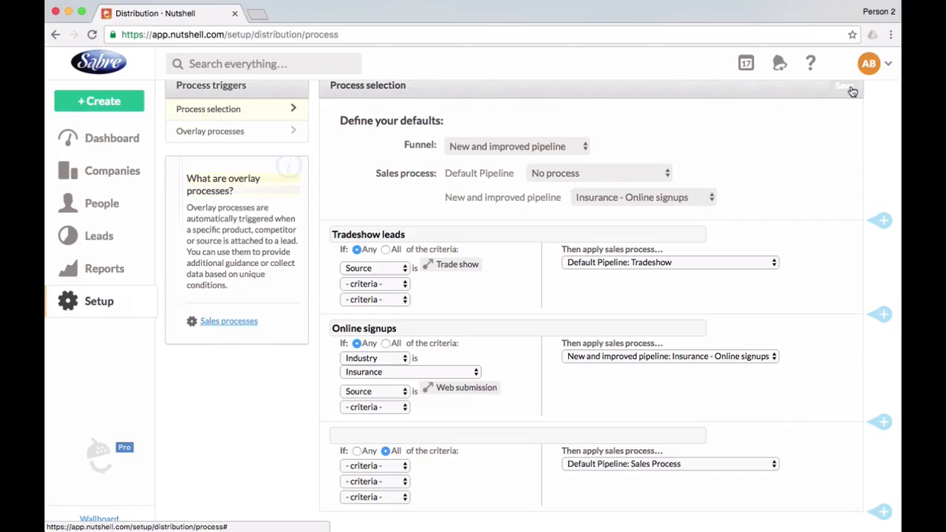
left_click(846, 87)
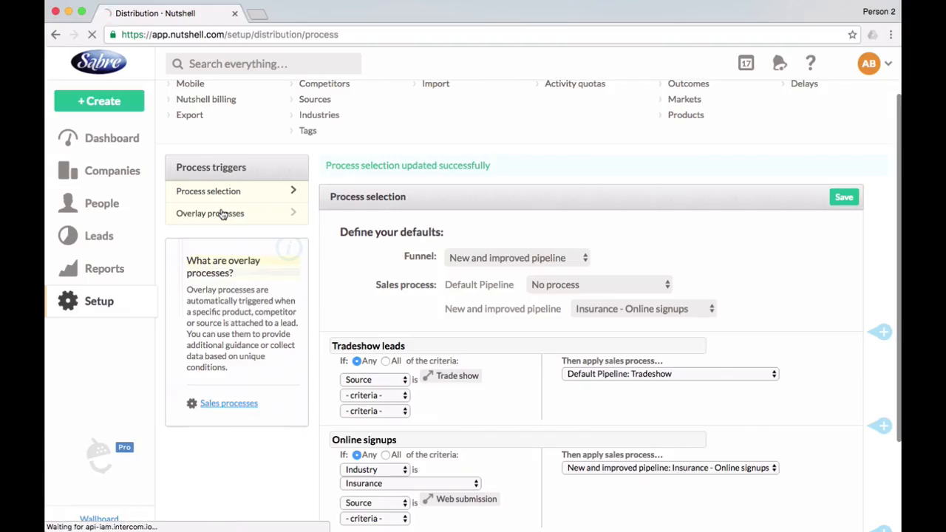
In the overlay process triggers, add the Record Player product and attach New and improved pipeline: Vinyl Records upsell.
left_click(222, 214)
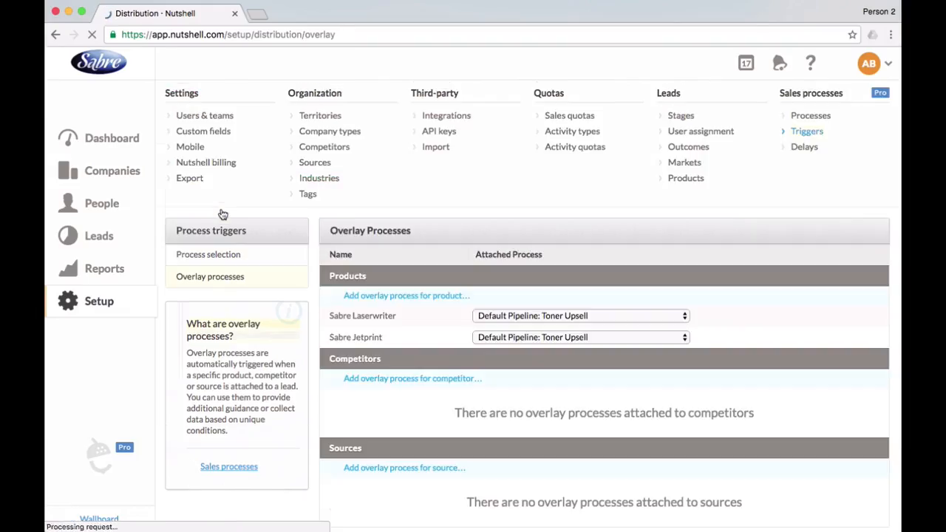
scroll(455, 264, "down", 1)
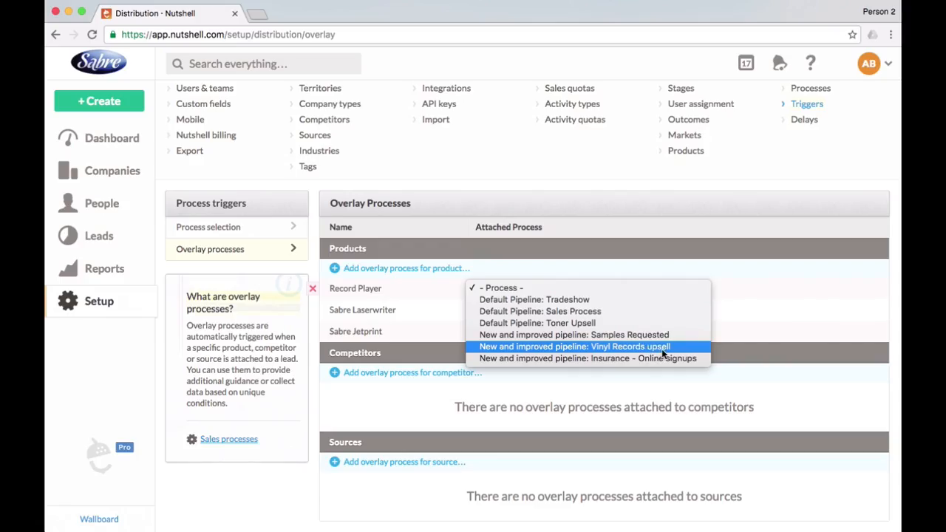
left_click(661, 347)
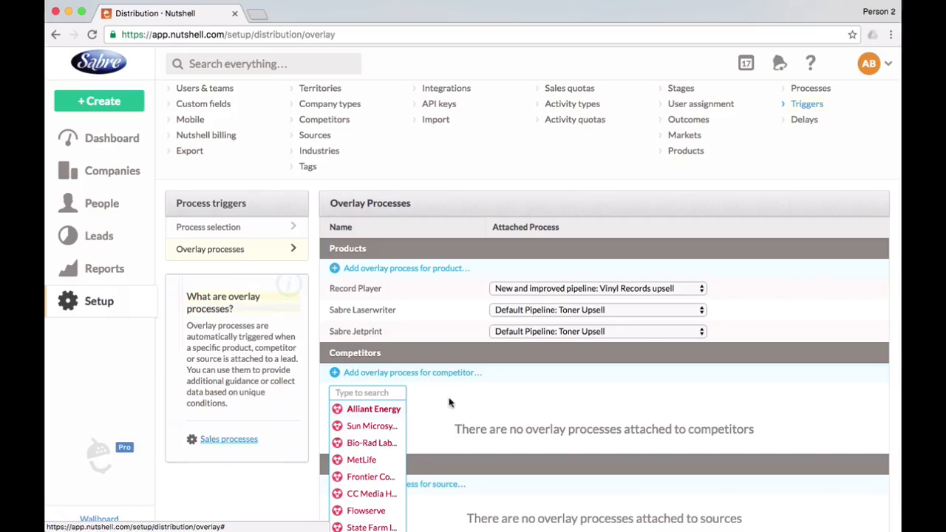
Add an overlay process for the competitor MetLife and attach Default Pipeline: Toner Upsell.
scroll(447, 404, "down", 2)
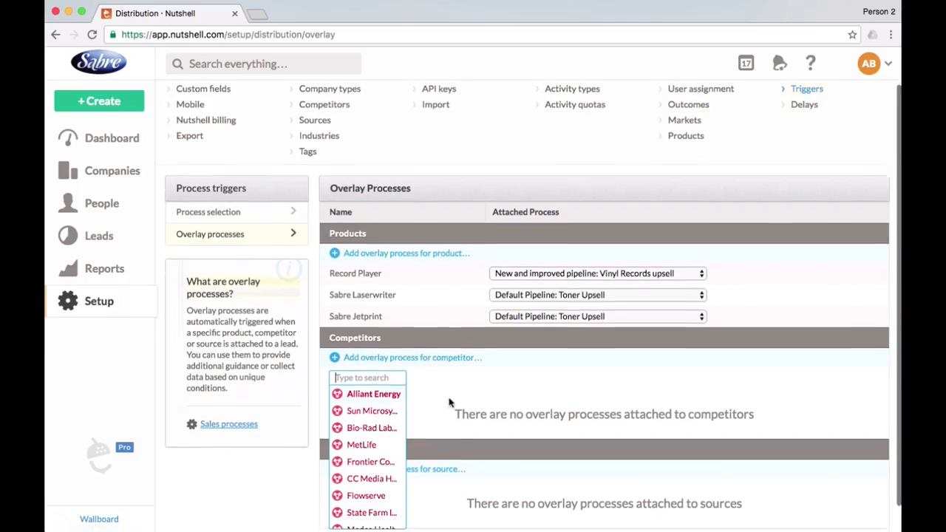
left_click(369, 417)
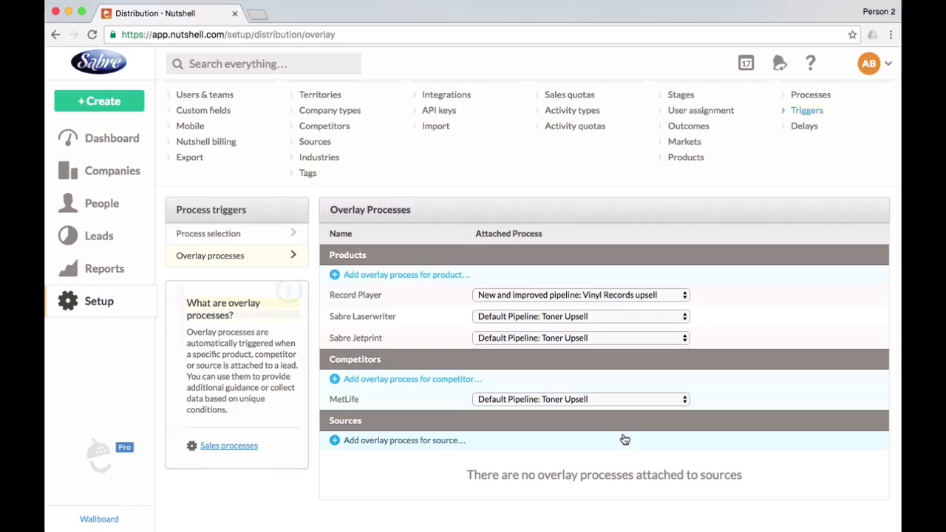
scroll(623, 438, "up", 1)
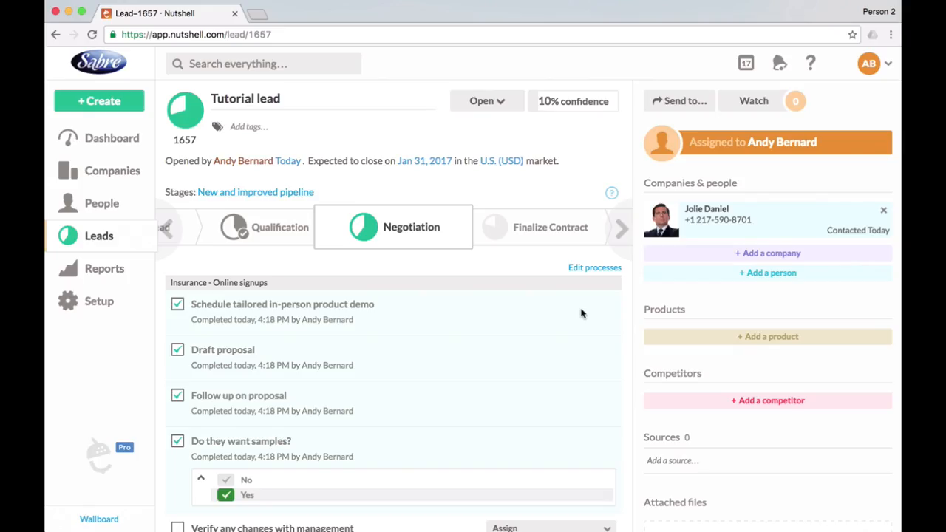
Add and save the Record Player product on the Tutorial lead, then complete the Vinyl Records upsell step Send packet about vinyl distribution deal.
scroll(583, 312, "down", 1)
left_click(771, 309)
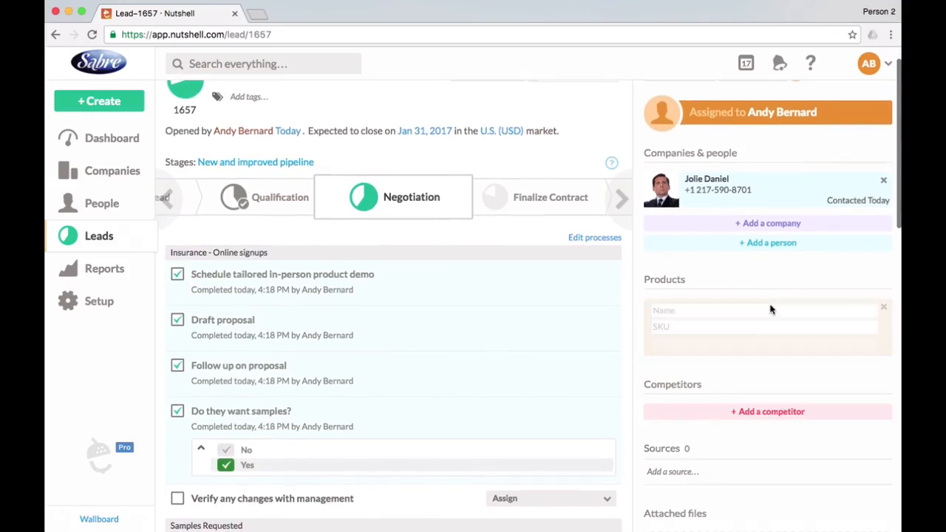
type("Record ")
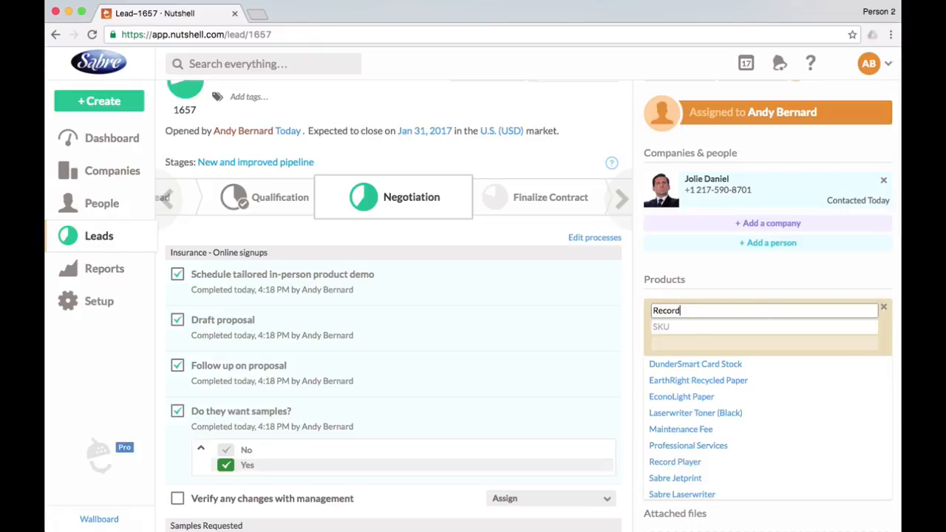
type("p")
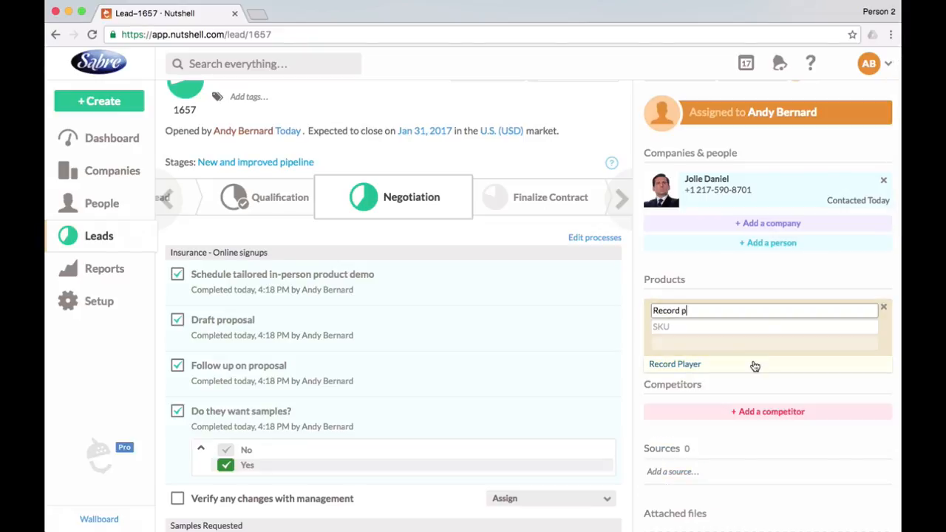
left_click(751, 364)
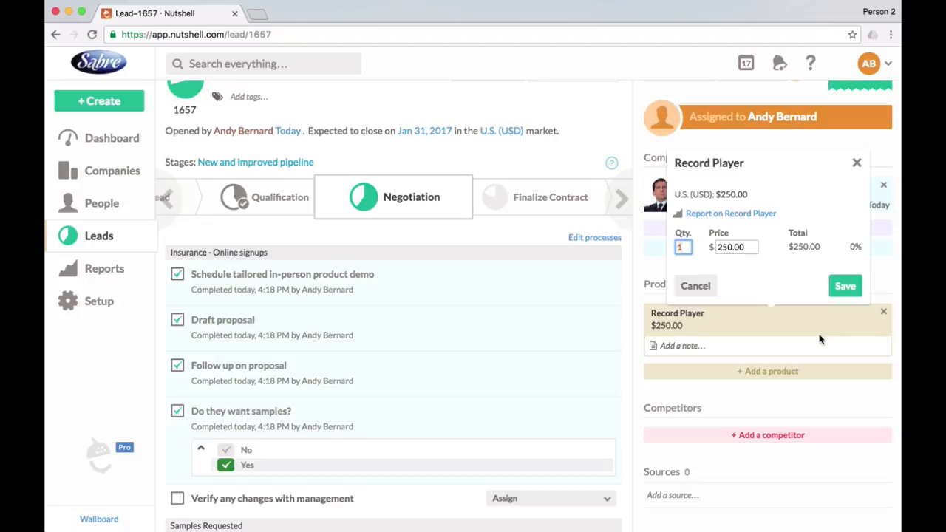
left_click(844, 285)
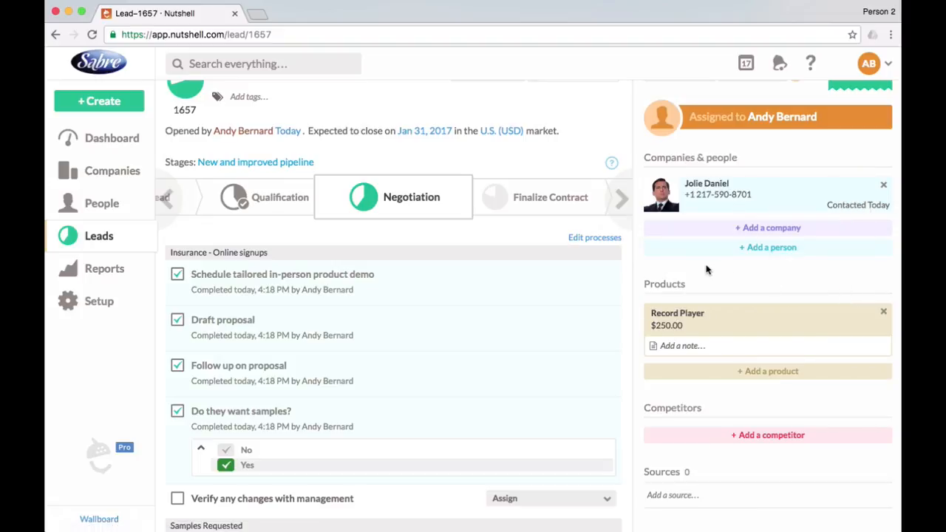
scroll(463, 259, "down", 4)
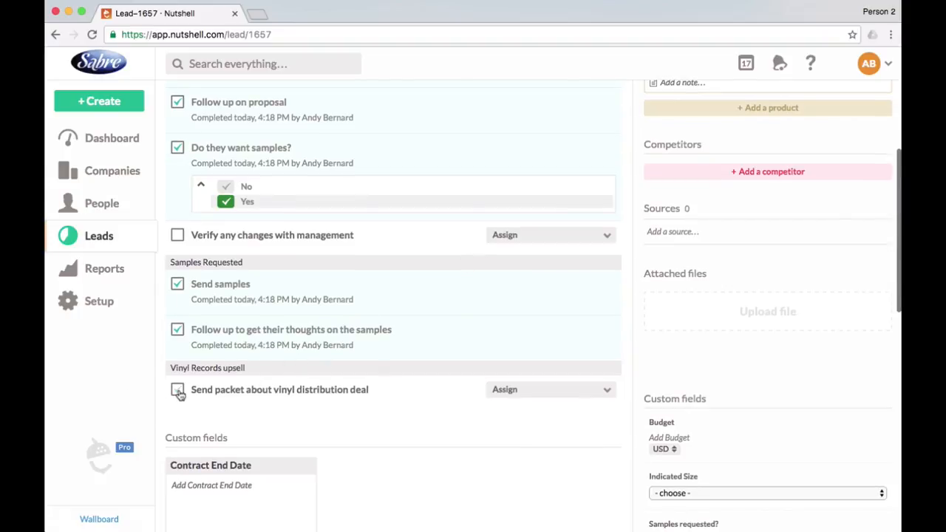
left_click(178, 391)
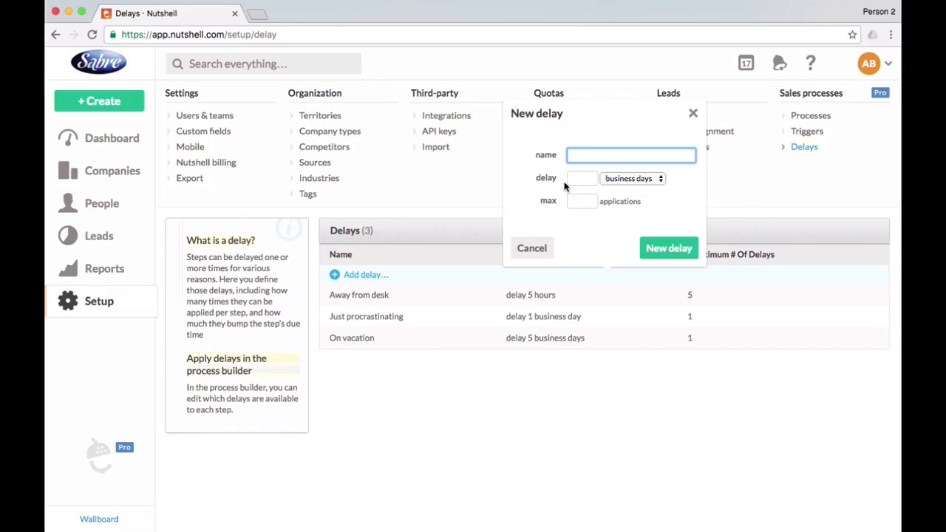
Create a delay named Could not reach decision maker with 2 business days and a maximum of 7 applications.
type("Could not reach decision maker")
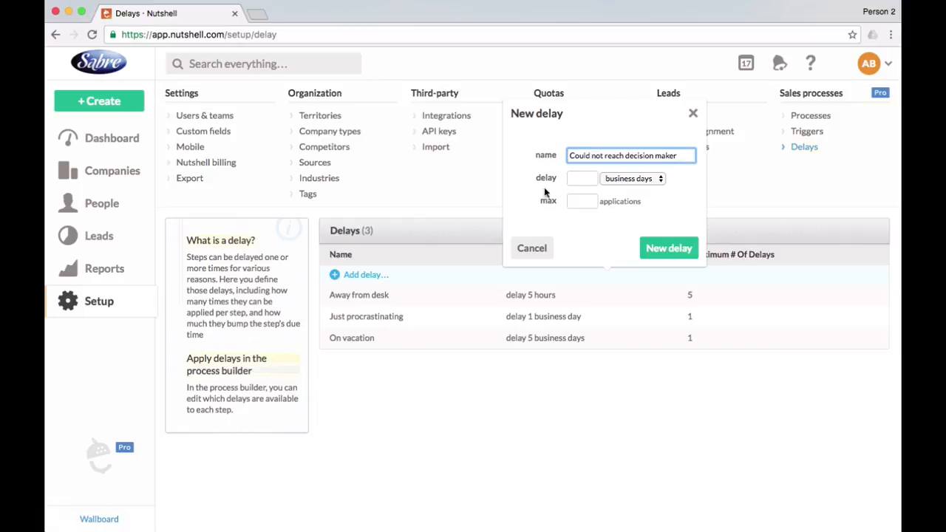
left_click(589, 180)
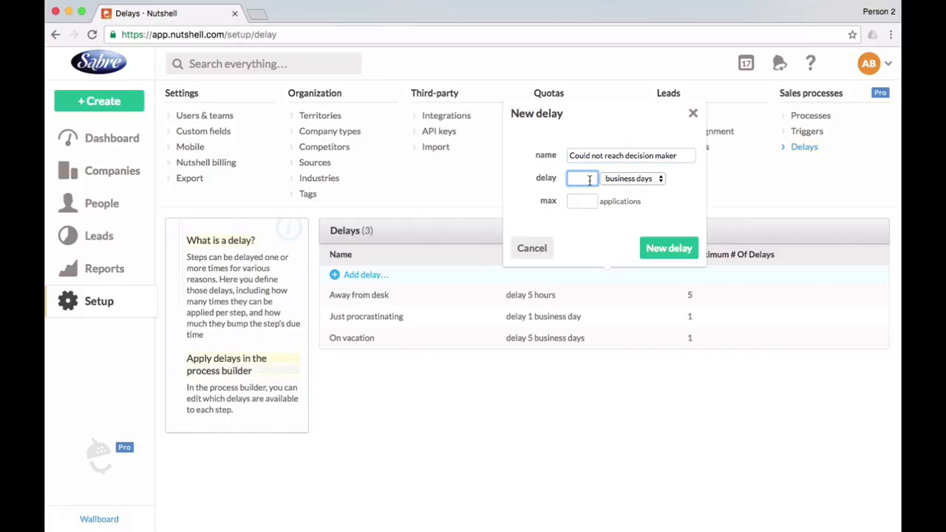
left_click(593, 204)
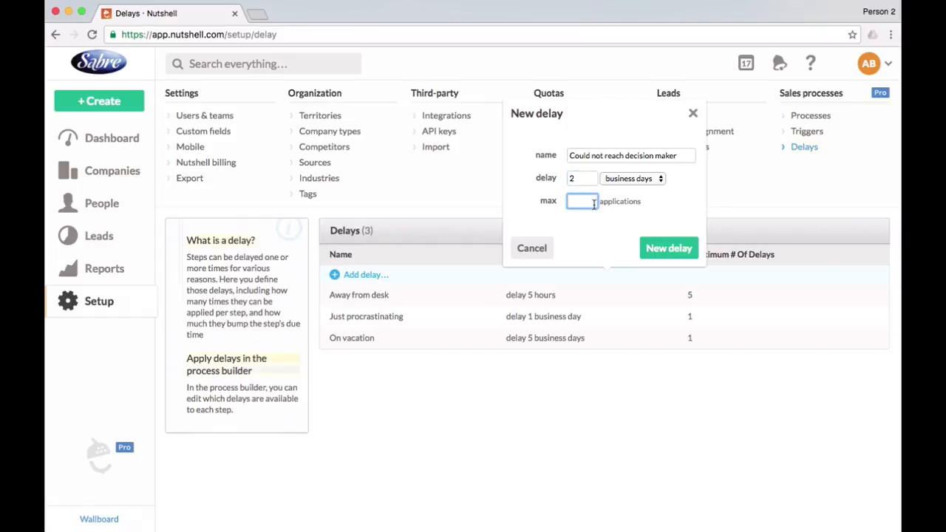
type("7")
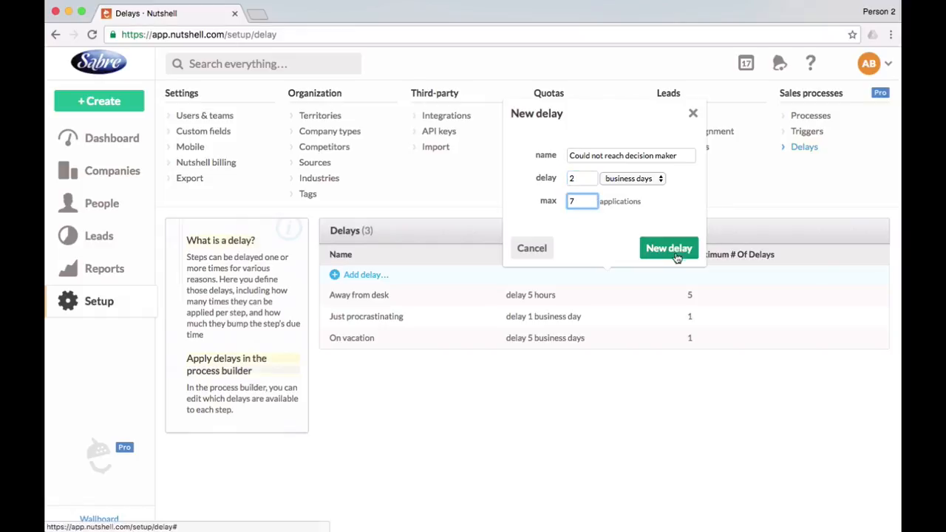
left_click(669, 248)
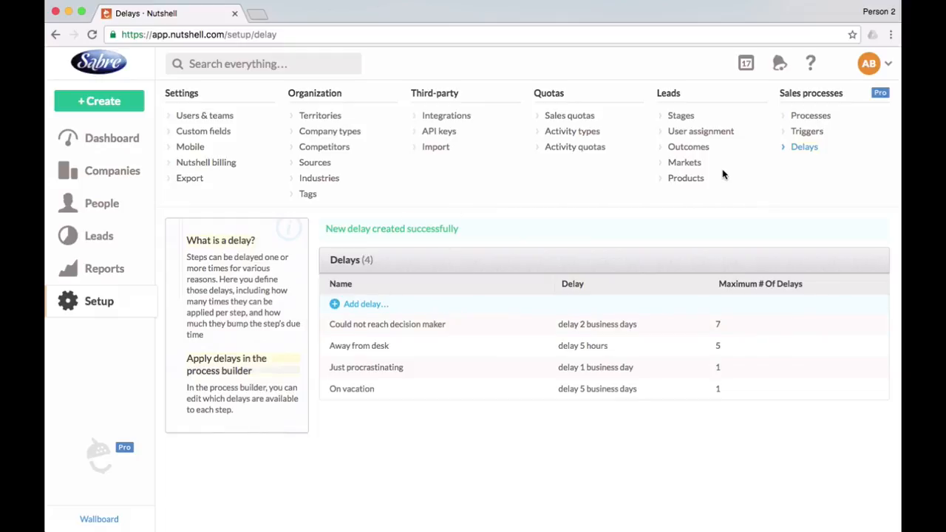
Add a lost lead outcome named Went with competitor.
left_click(697, 151)
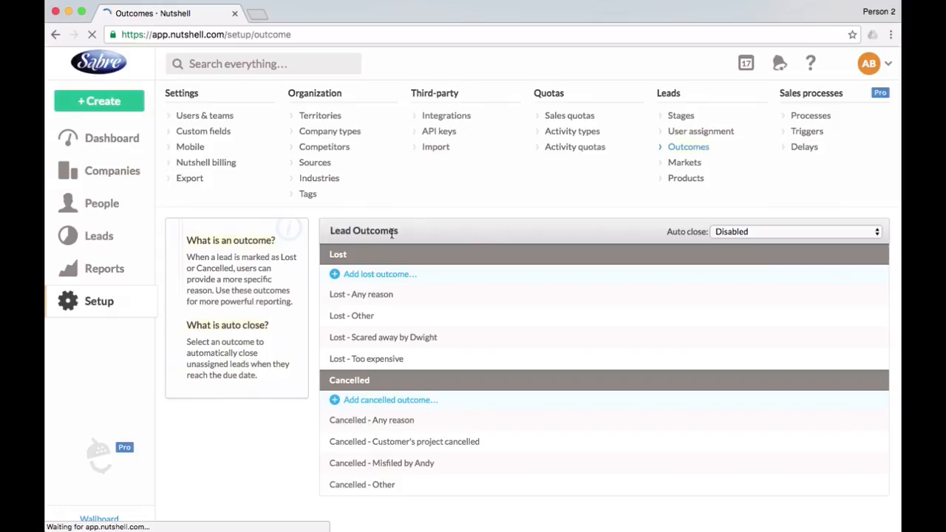
left_click(394, 277)
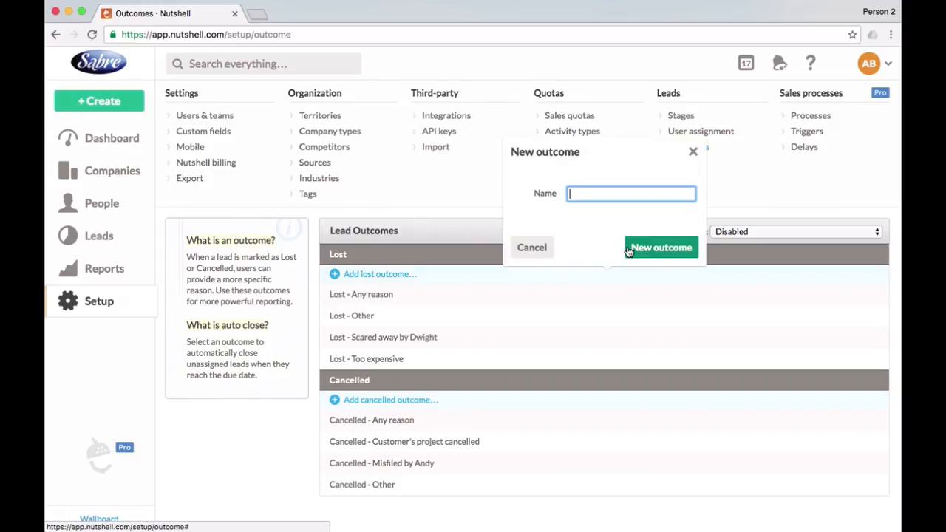
type("WE")
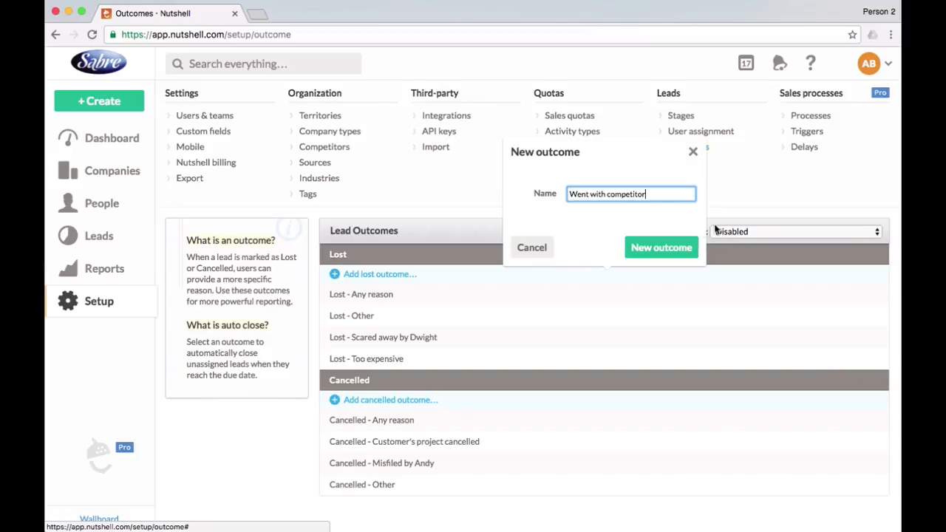
left_click(675, 248)
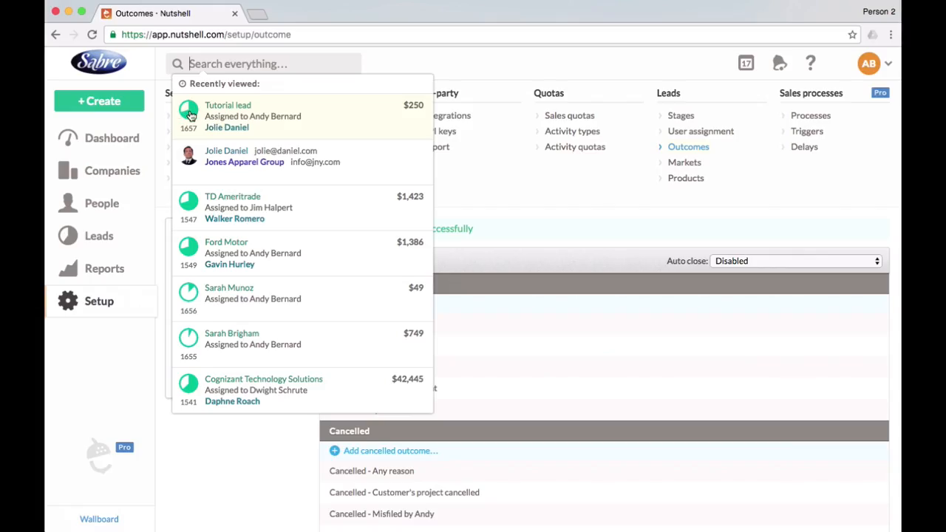
Add Alliant Energy as a competitor on the Tutorial lead.
left_click(191, 115)
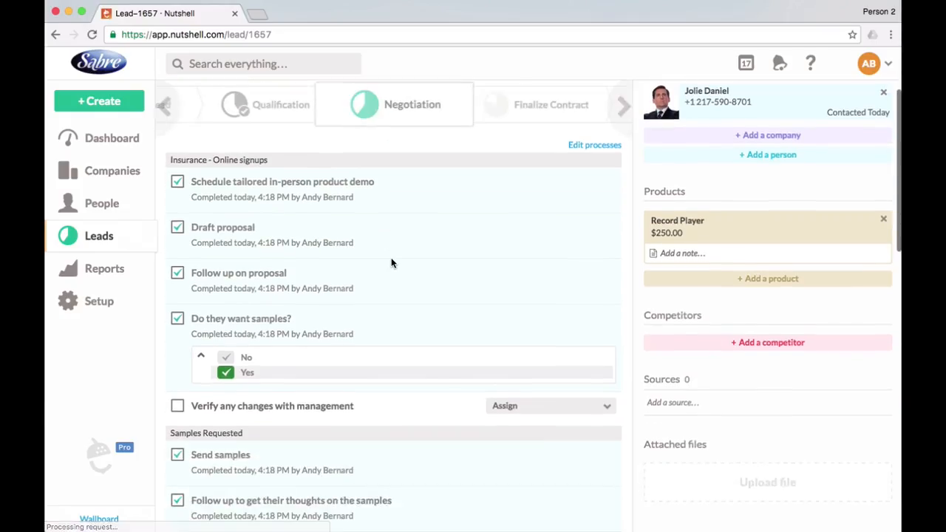
scroll(391, 263, "down", 4)
scroll(391, 263, "down", 1)
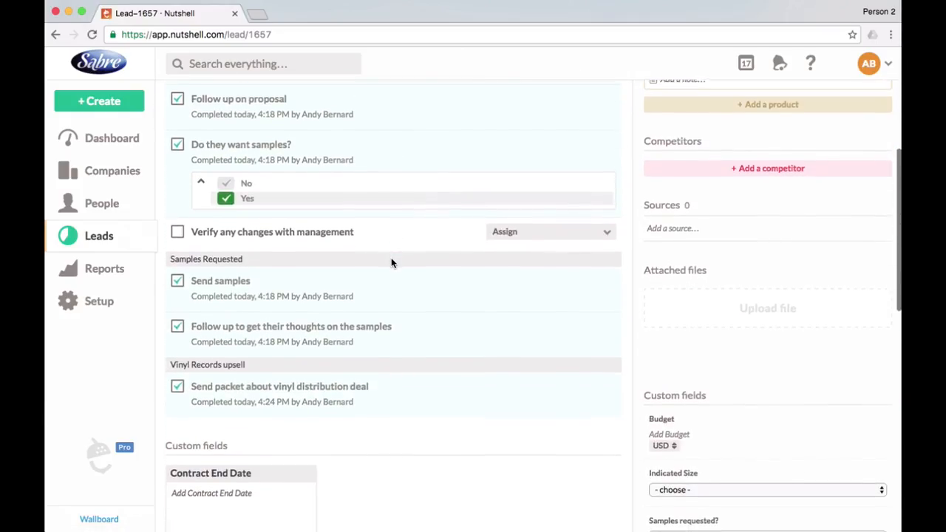
left_click(778, 163)
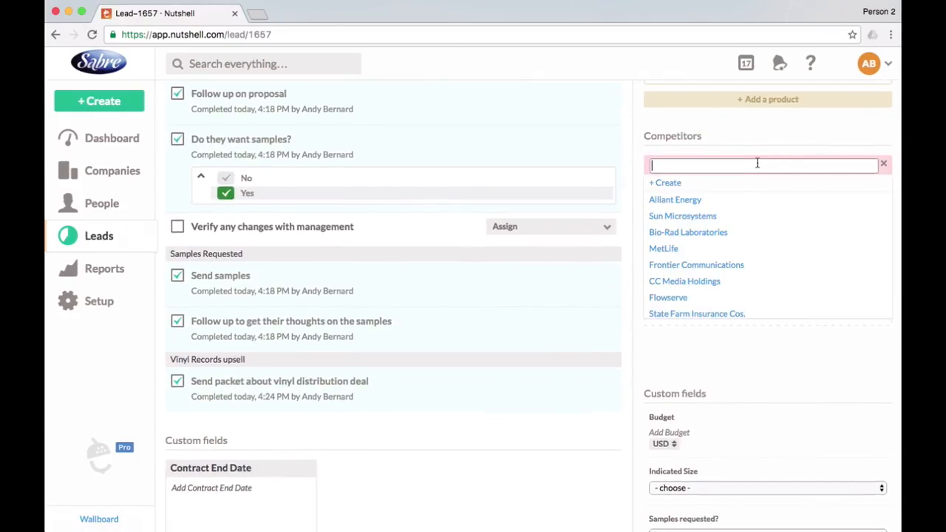
left_click(721, 201)
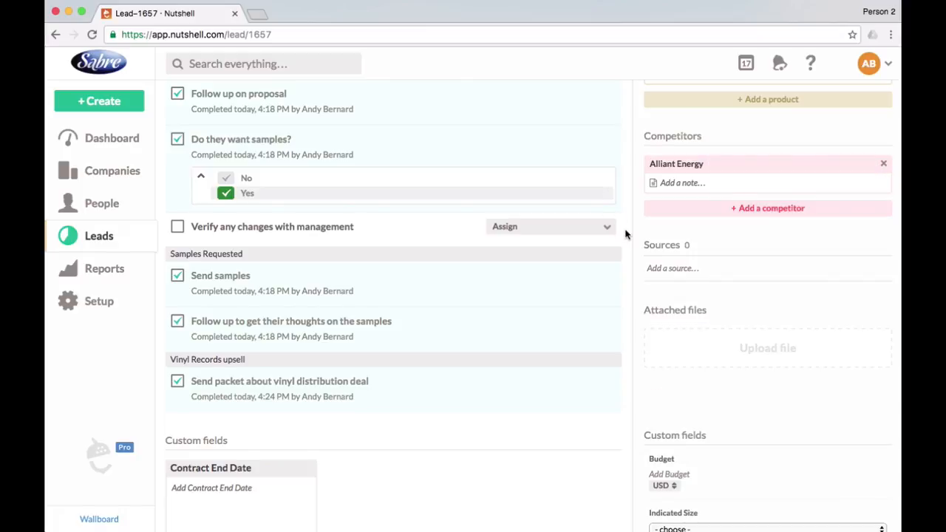
Advance the lead to Finalize Contract and complete Meet for signing, Collect payment and Send to fulfillments for delivery.
scroll(625, 232, "up", 7)
scroll(625, 234, "up", 2)
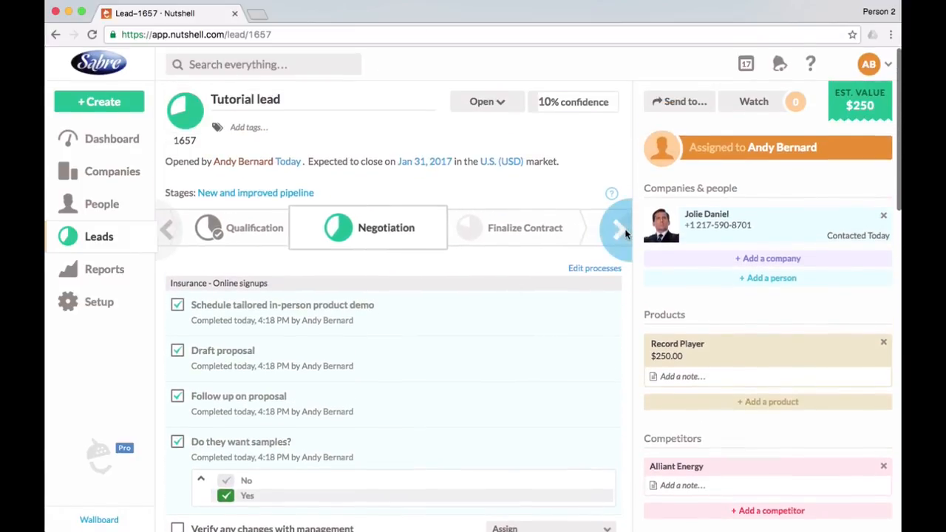
scroll(624, 232, "down", 5)
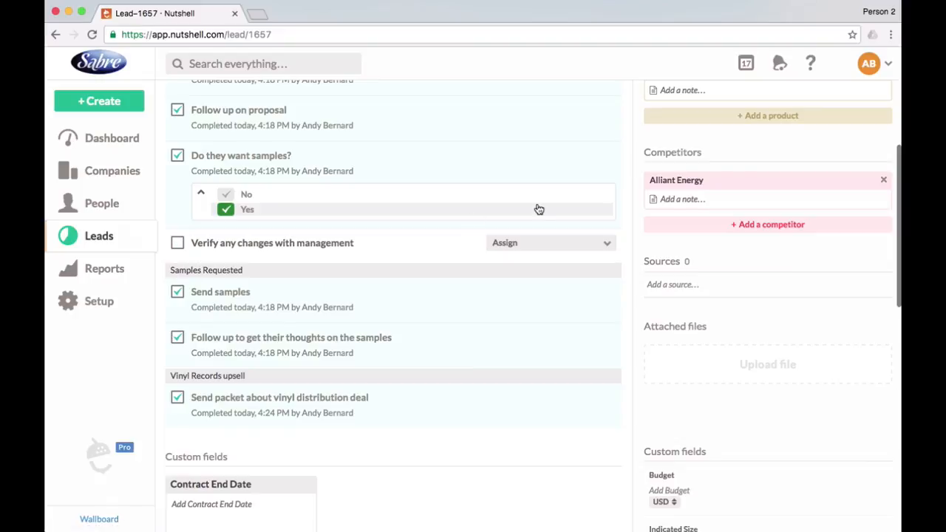
scroll(537, 209, "up", 3)
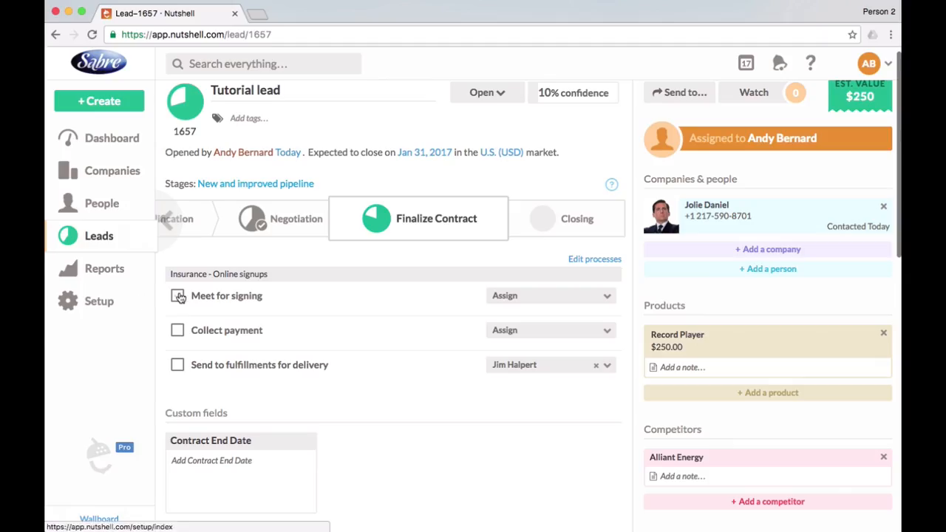
left_click(177, 296)
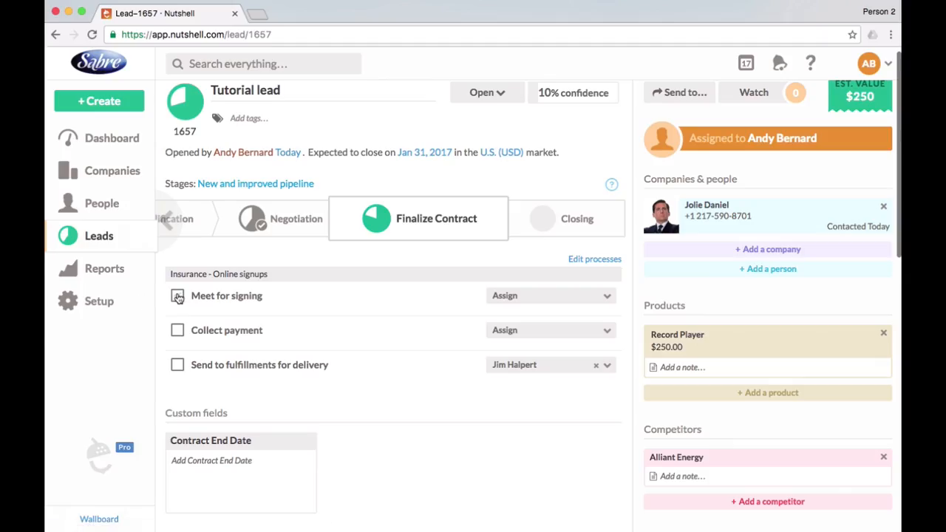
left_click(177, 341)
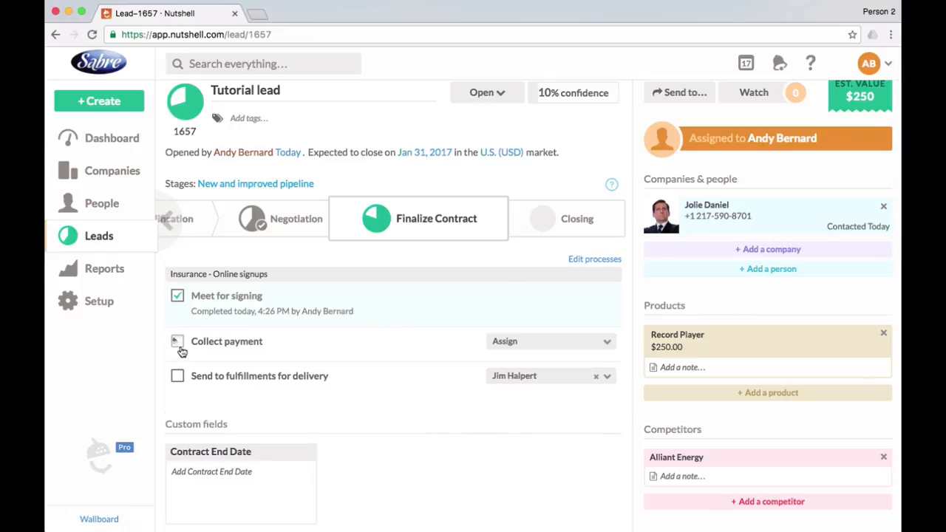
left_click(178, 387)
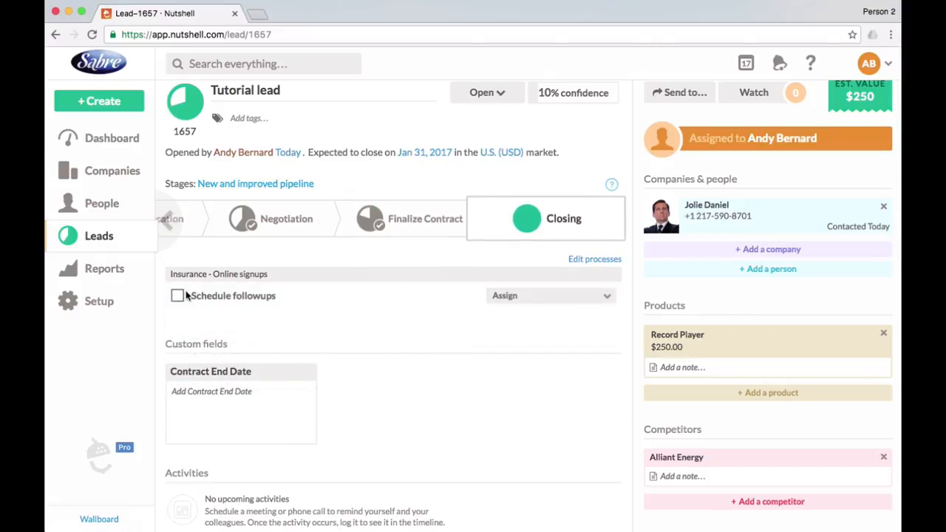